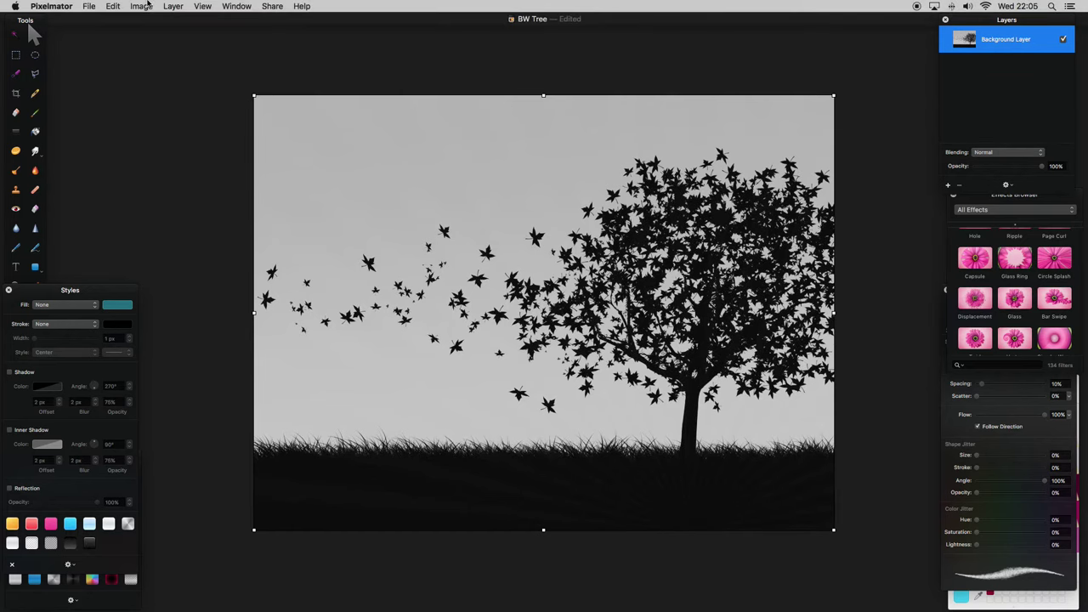
- Flip the tree image horizontally and add a new empty layer above the Background Layer
click(98, 4)
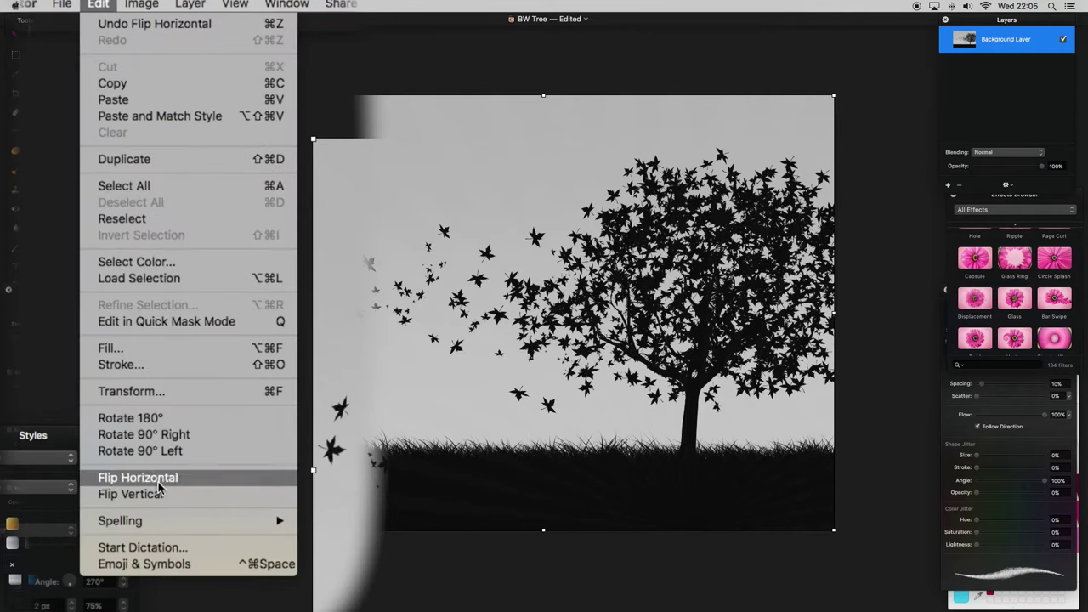
click(159, 482)
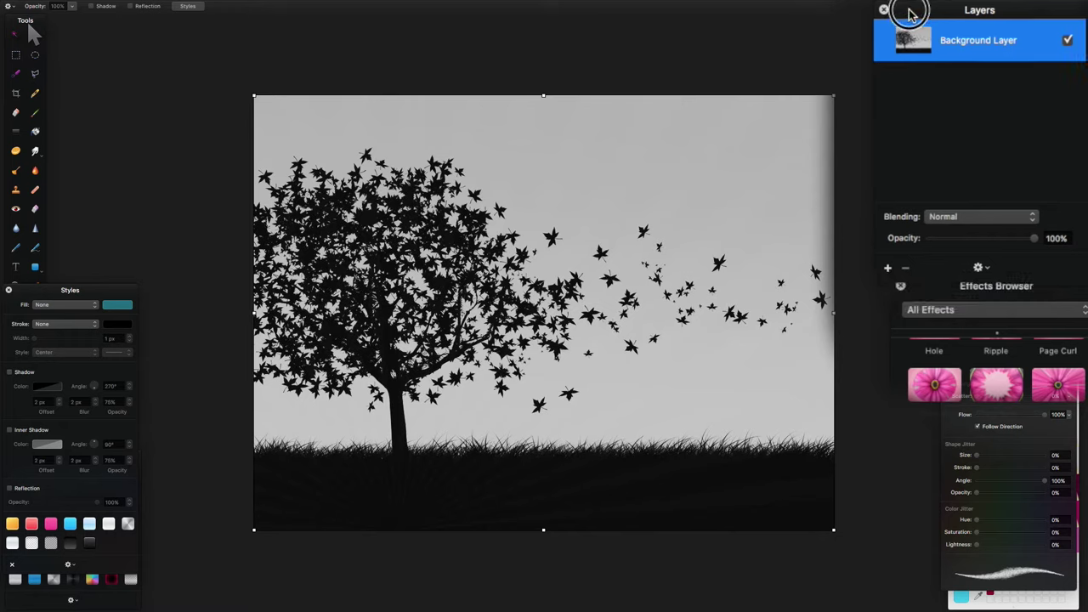
click(893, 273)
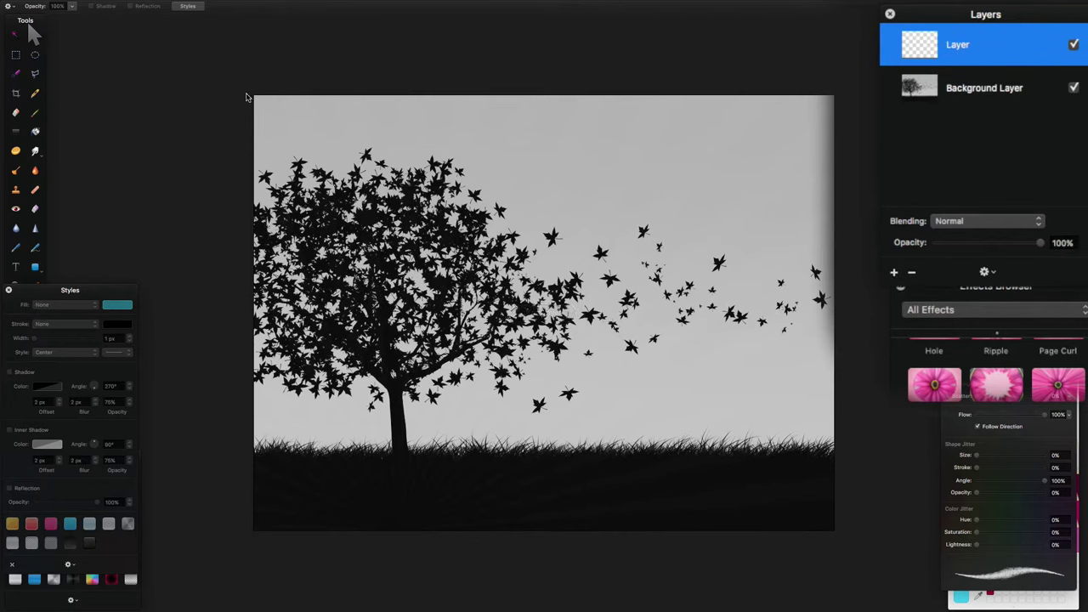
- Bring up the Colors window and pick the Snow pencil as the fill color
click(34, 132)
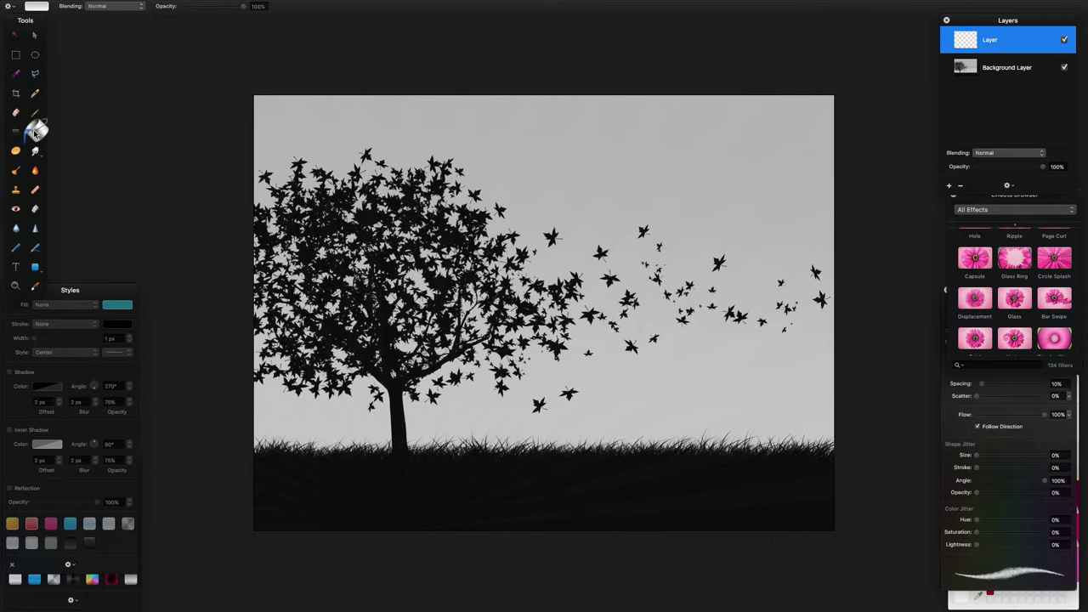
drag(30, 25, 27, 26)
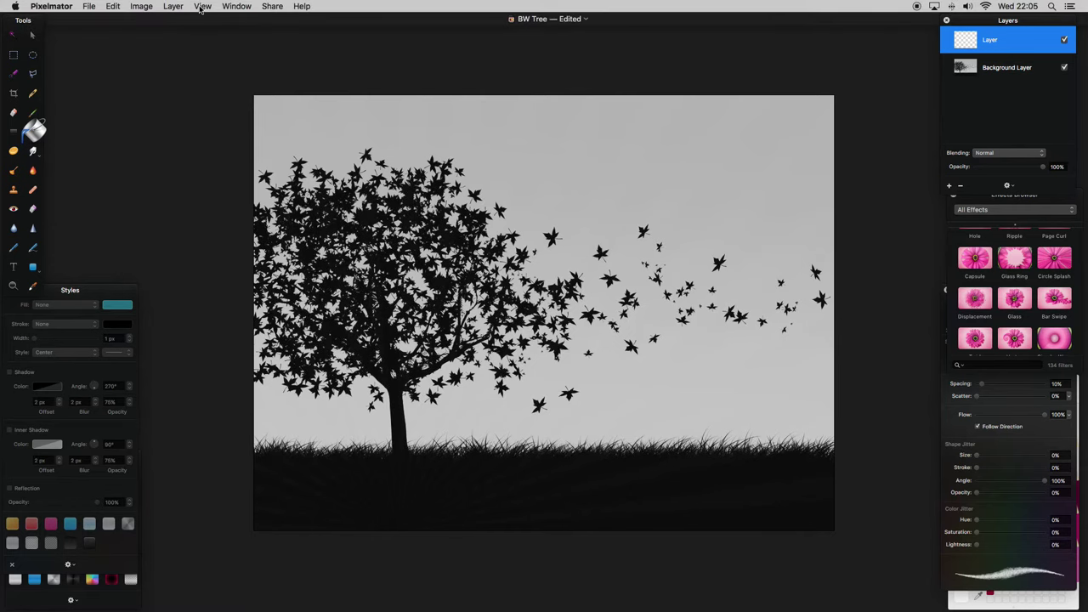
click(202, 6)
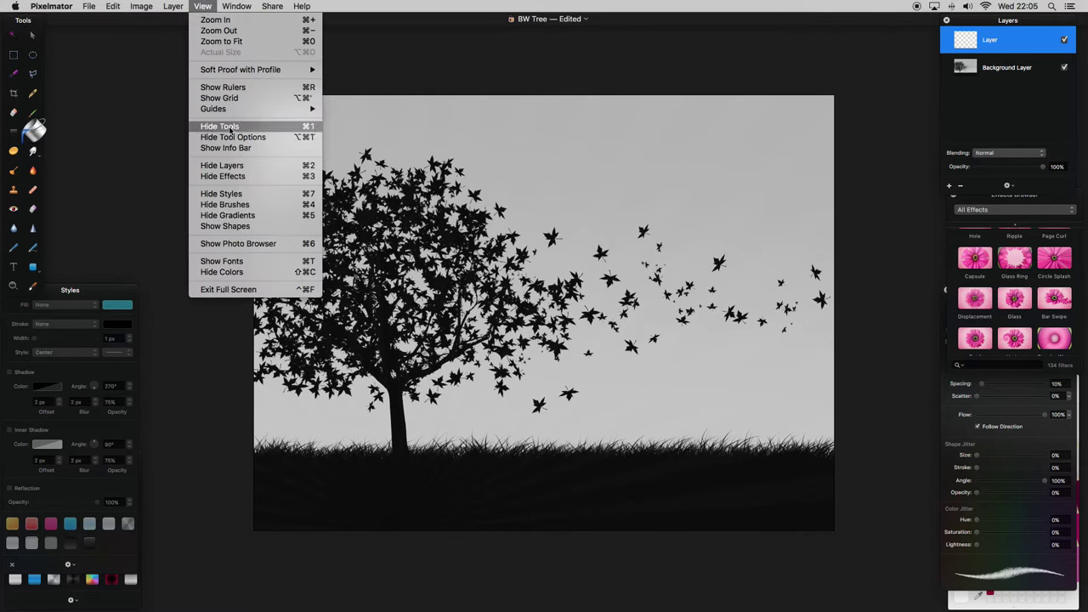
click(146, 132)
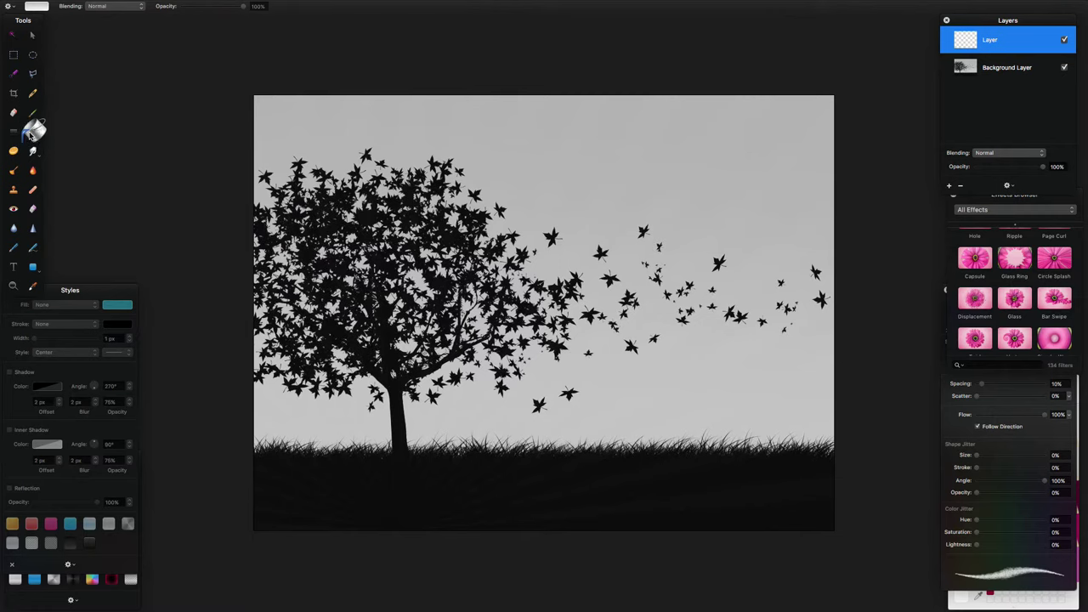
click(984, 599)
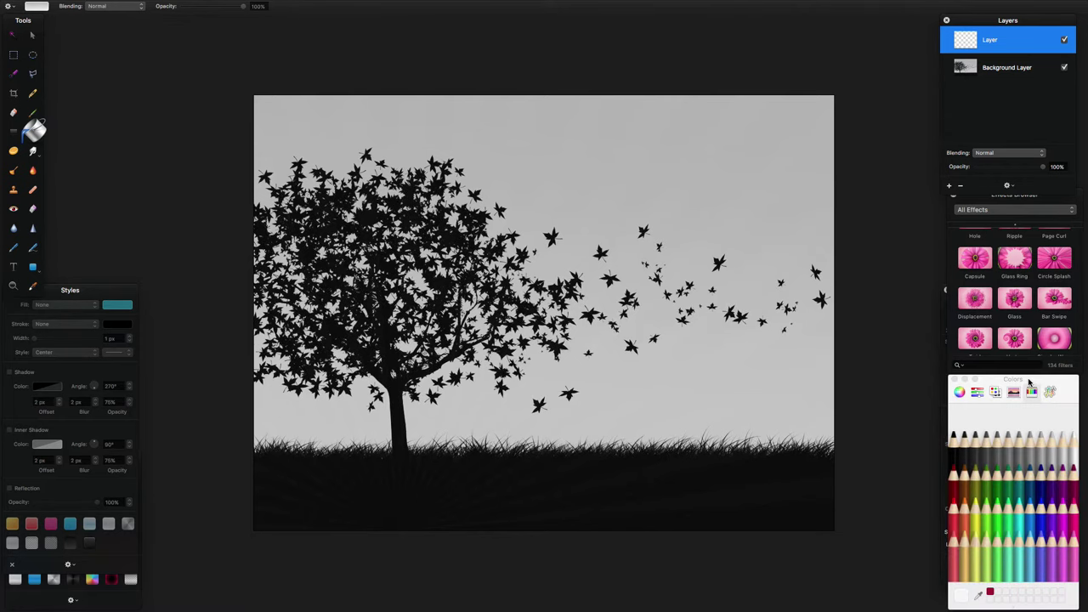
key(c)
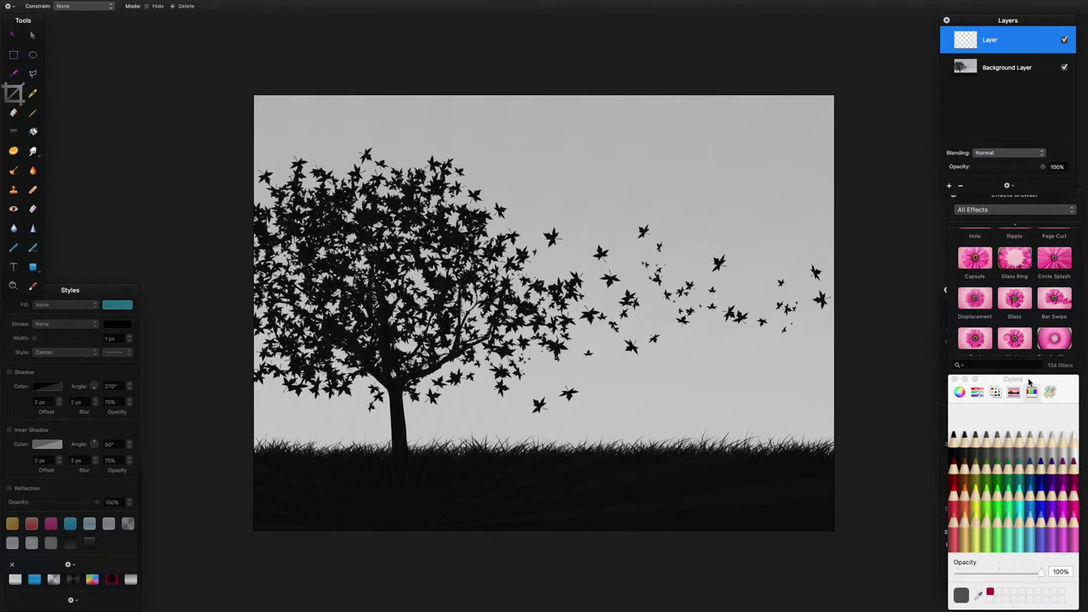
mouse_move(135, 4)
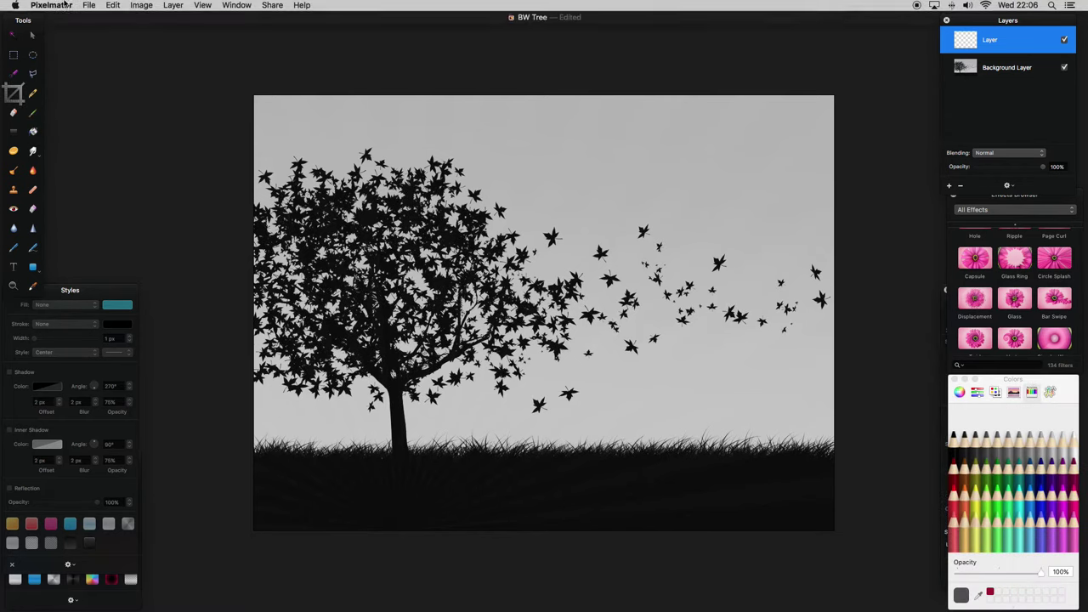
click(203, 7)
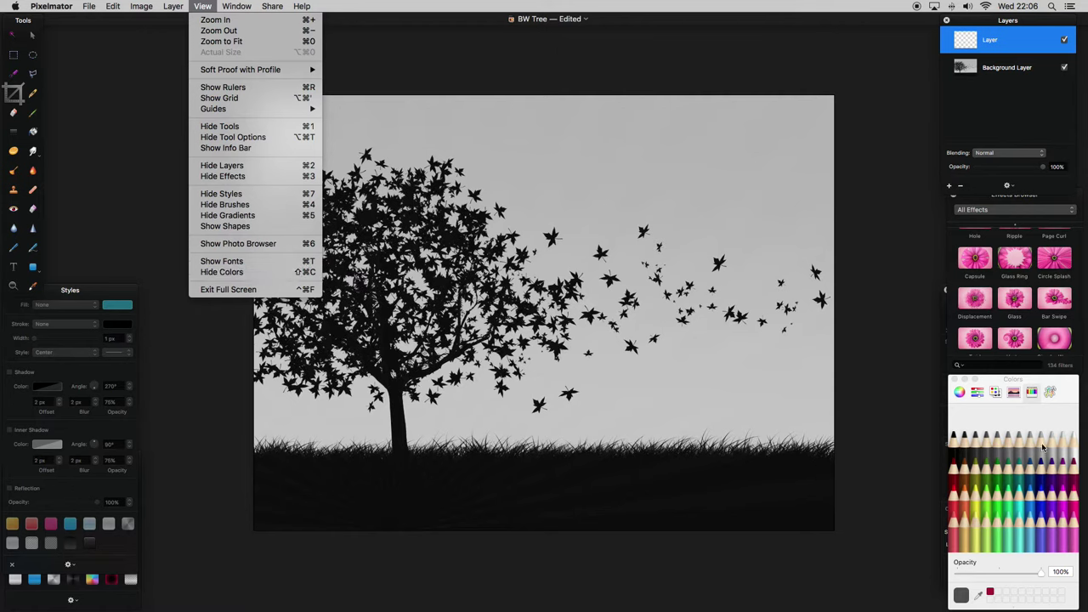
click(1074, 446)
click(1077, 440)
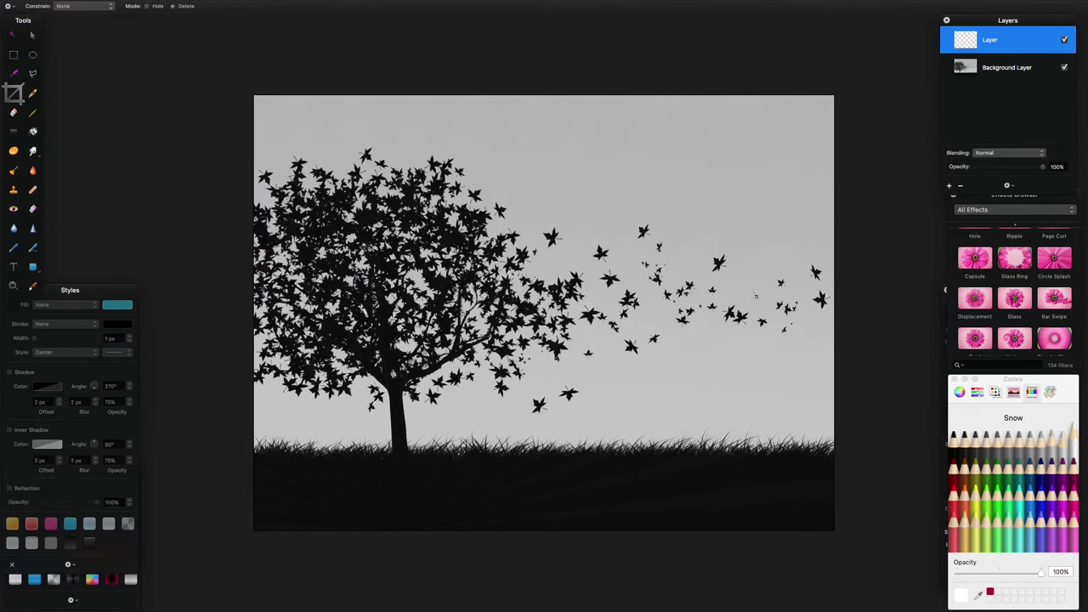
- Fill the new layer with Snow white using the Paint Bucket and move it beneath the Background Layer
click(34, 131)
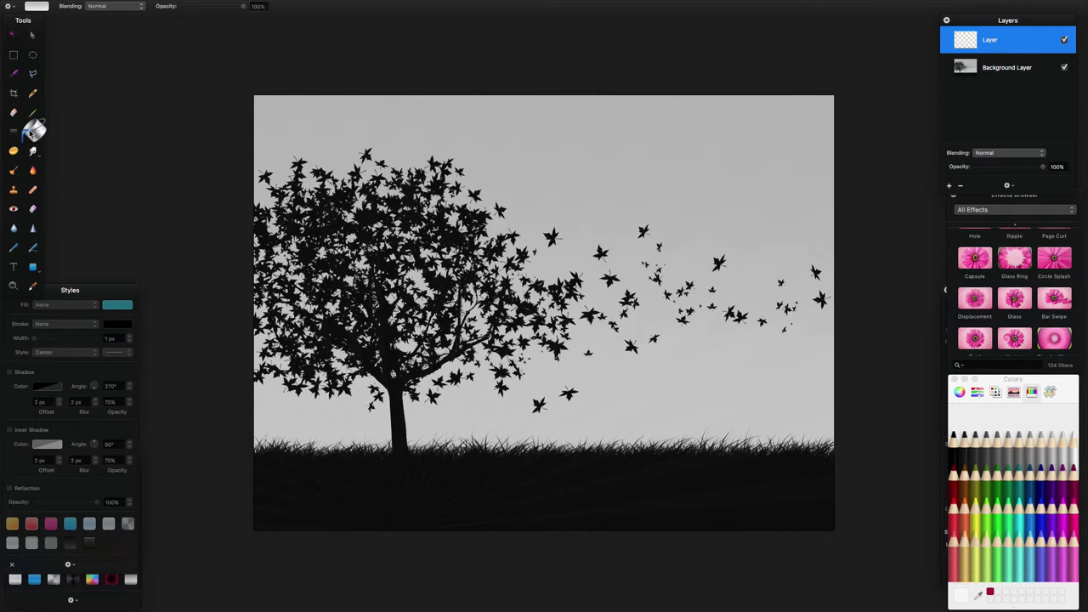
click(1071, 443)
mouse_move(533, 245)
mouse_down()
mouse_move(566, 296)
mouse_move(870, 454)
mouse_move(804, 435)
mouse_up()
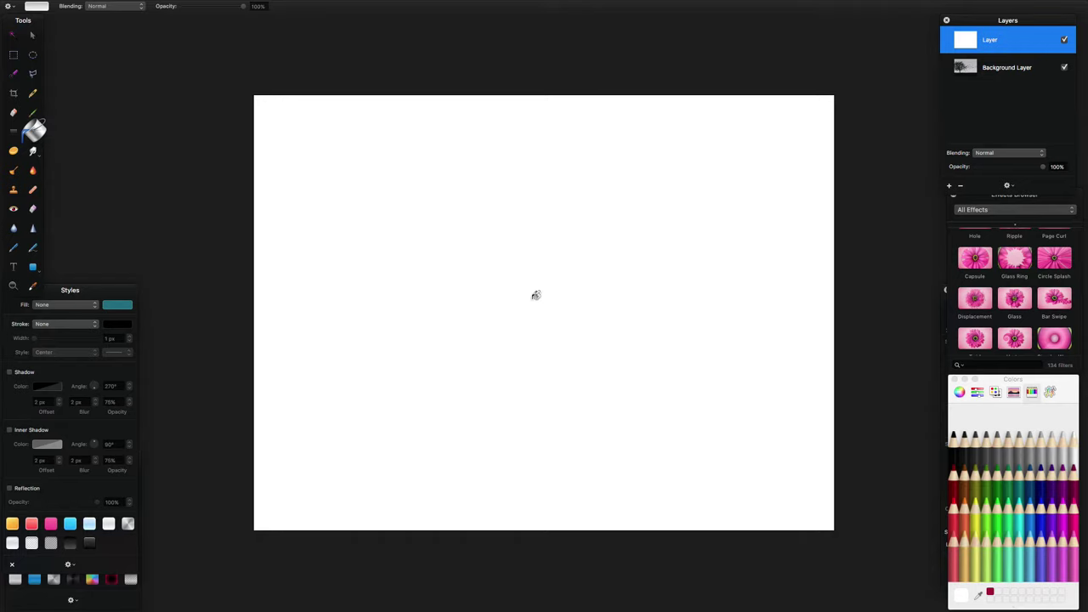
click(34, 38)
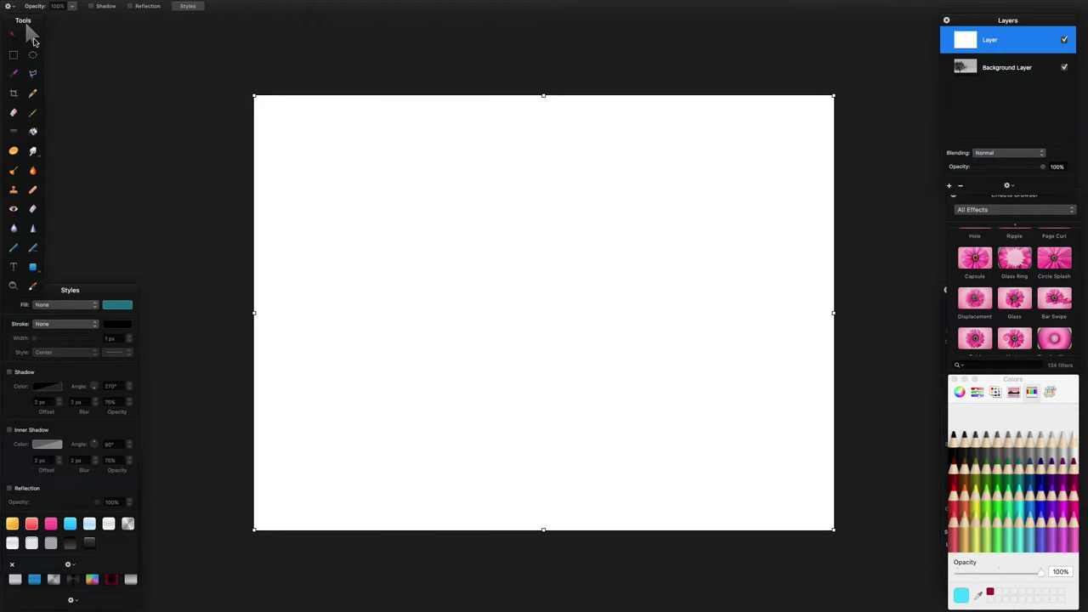
drag(981, 40, 936, 101)
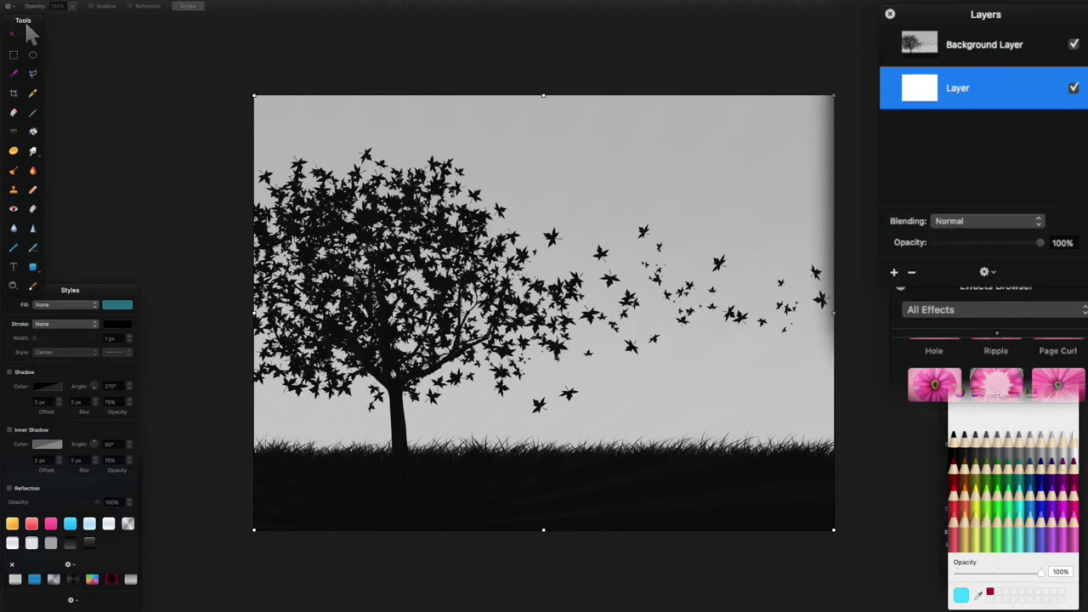
- Add a text layer reading 13 and place it above the Background Layer
click(15, 271)
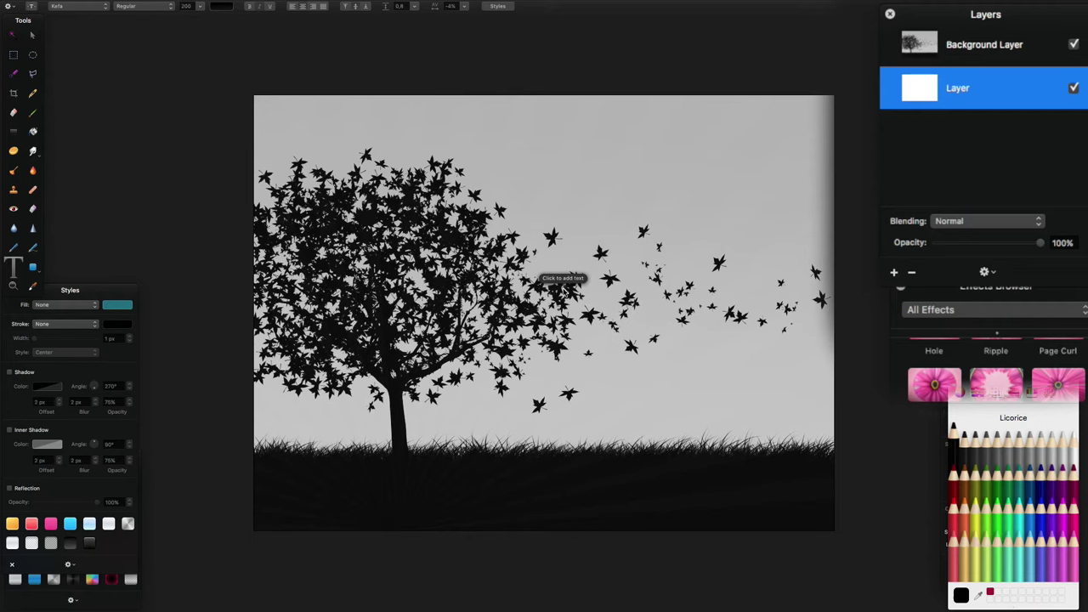
drag(440, 257, 598, 364)
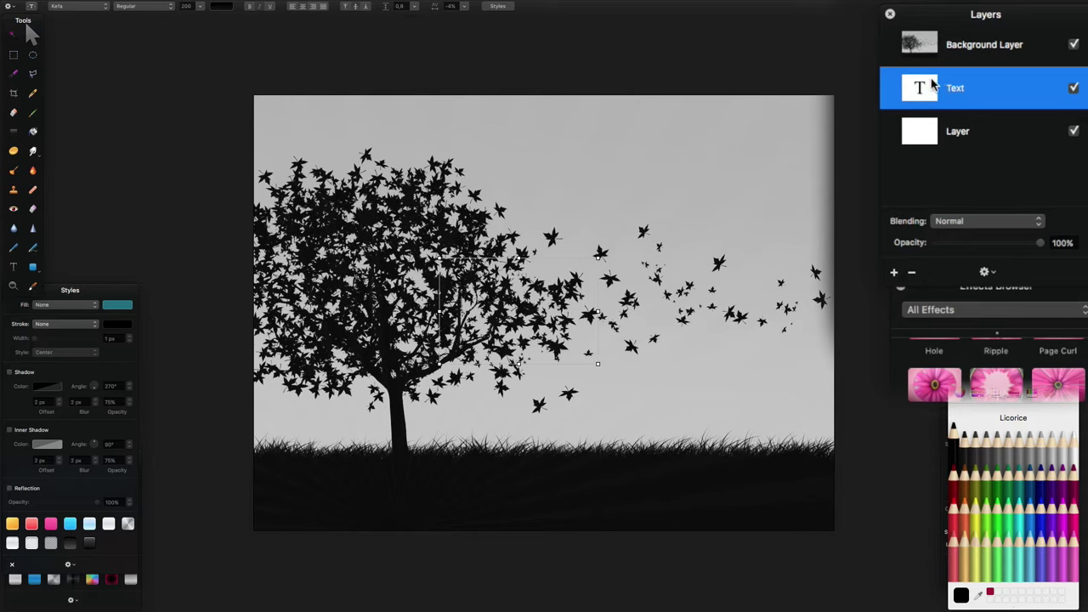
drag(920, 94, 918, 46)
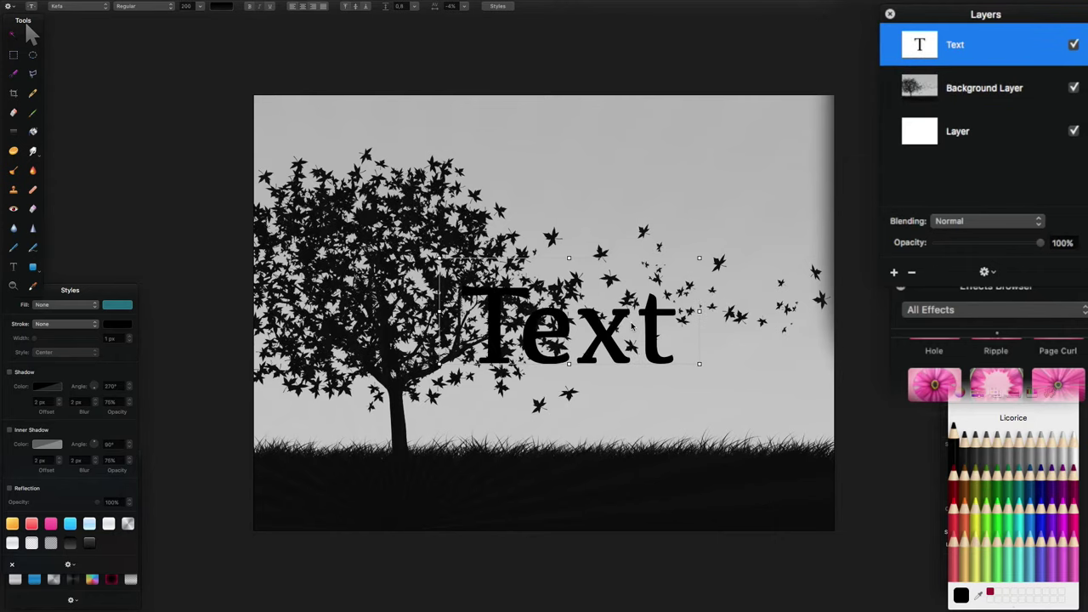
double_click(630, 323)
text(13)
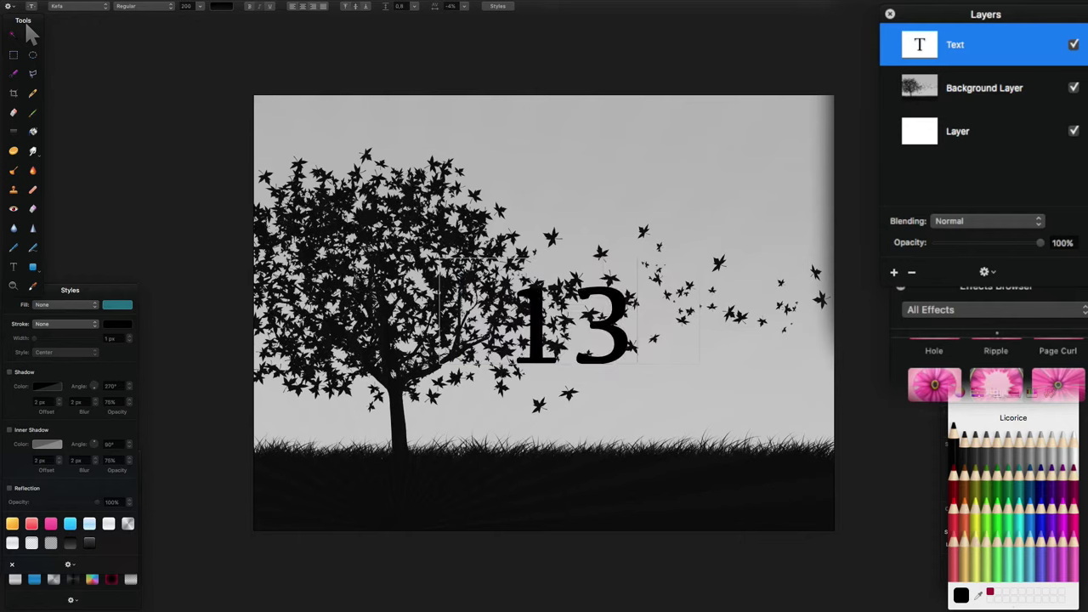
- Set the character spacing of the 13 text to -10%
drag(633, 330, 519, 327)
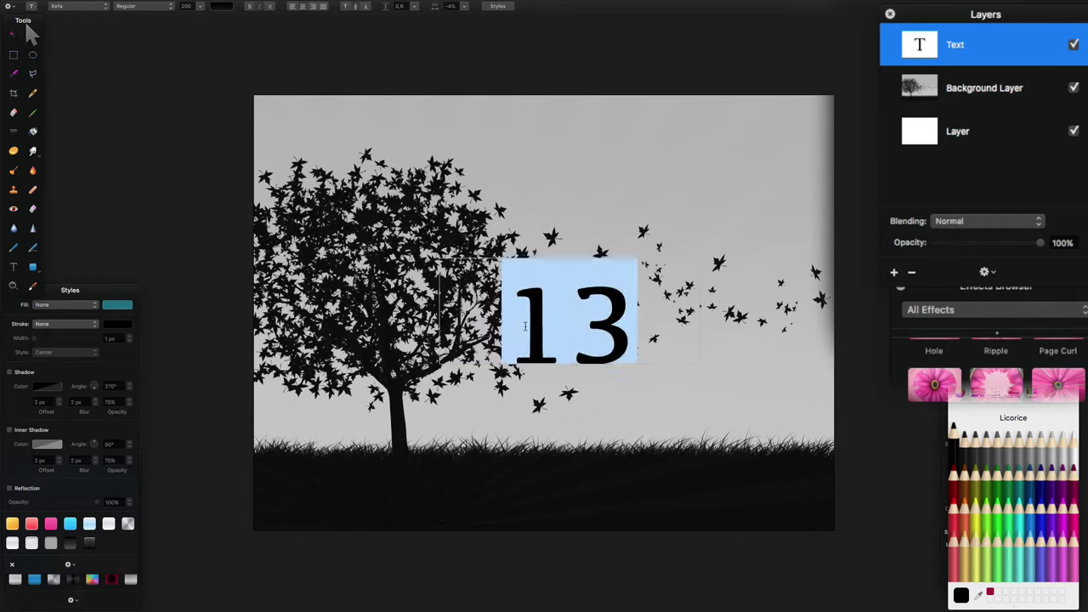
click(588, 320)
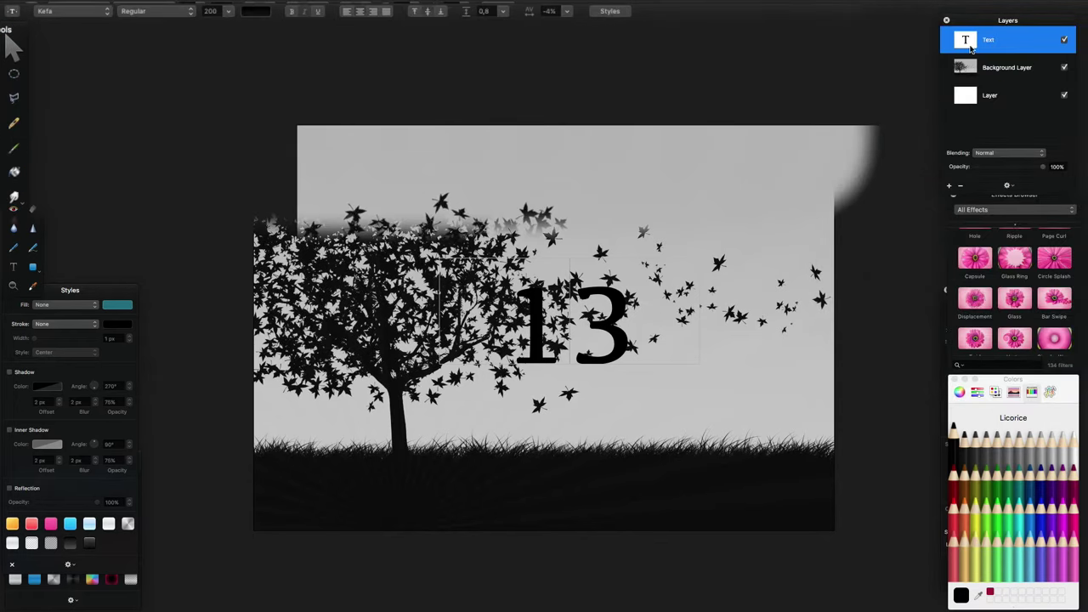
click(567, 11)
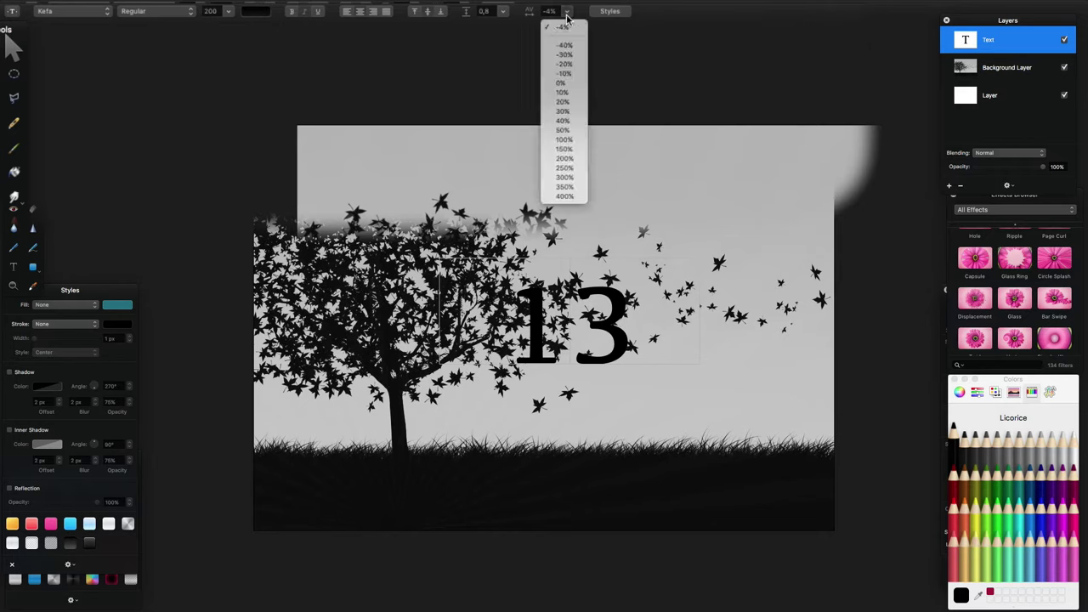
click(566, 74)
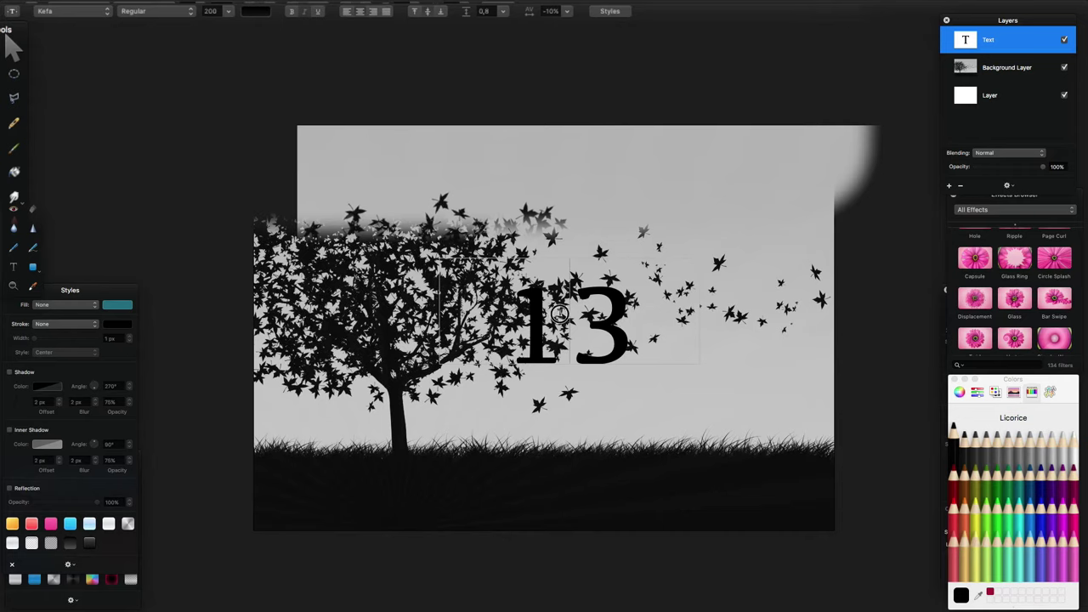
double_click(560, 314)
click(568, 12)
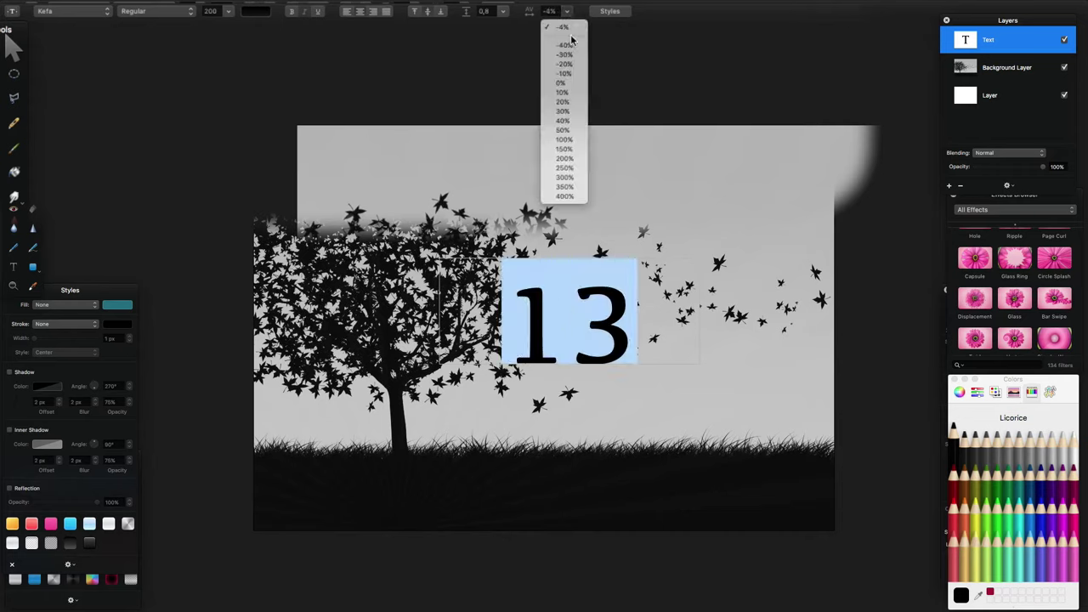
click(570, 73)
- Set the character spacing of the 13 text to -15%
drag(629, 327, 513, 315)
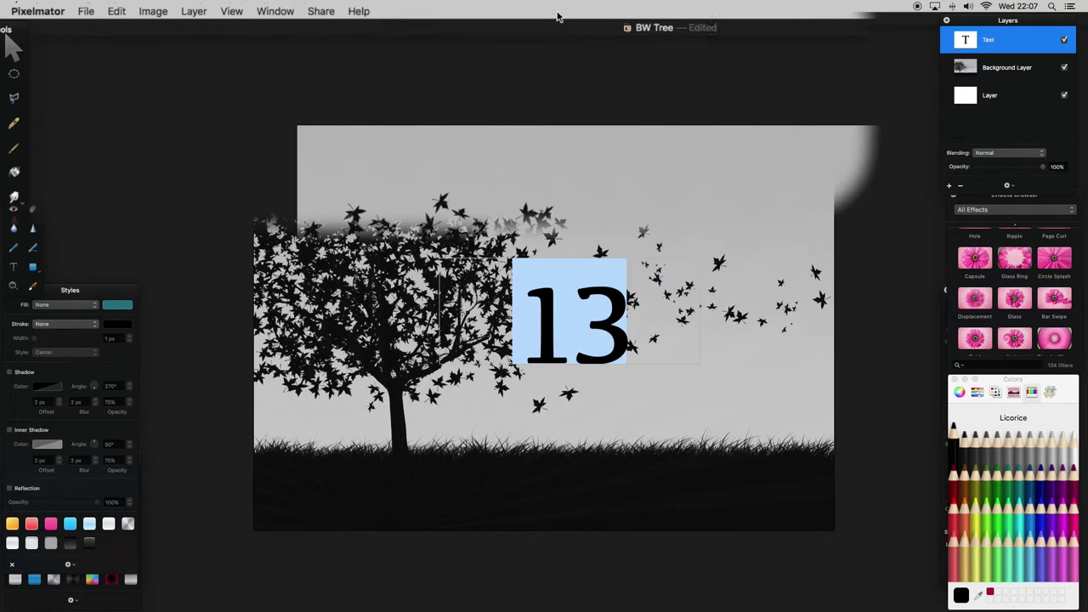
click(566, 16)
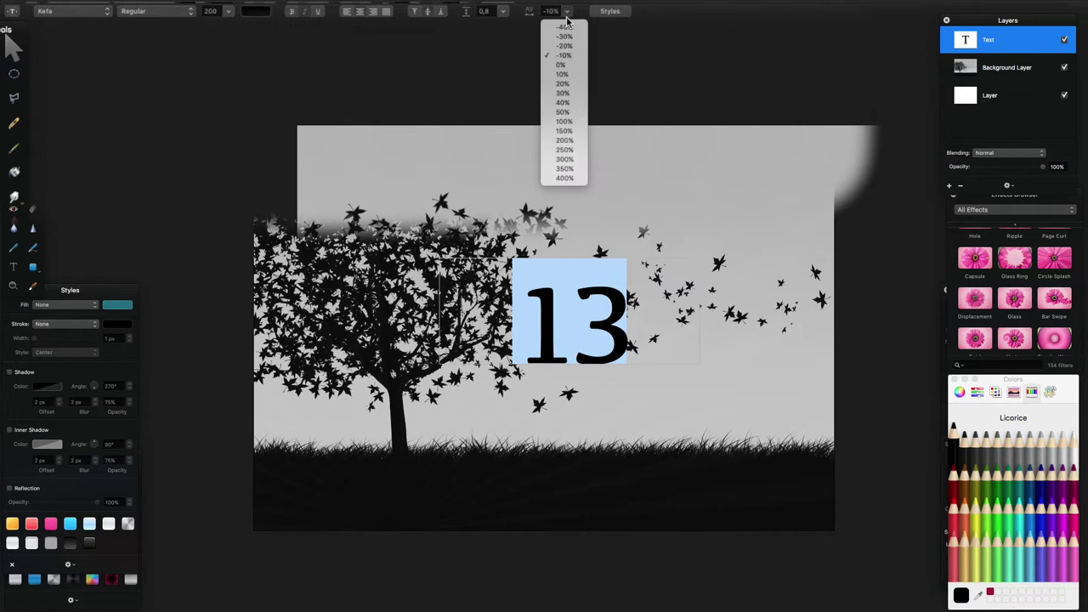
click(556, 12)
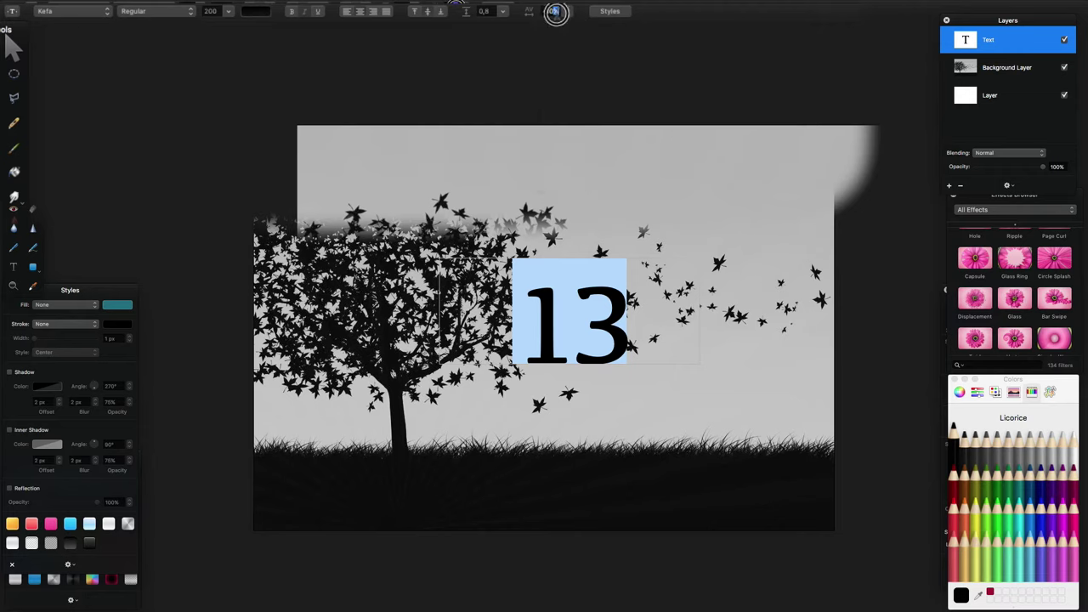
key(BackSpace)
text(-15)
key(Return)
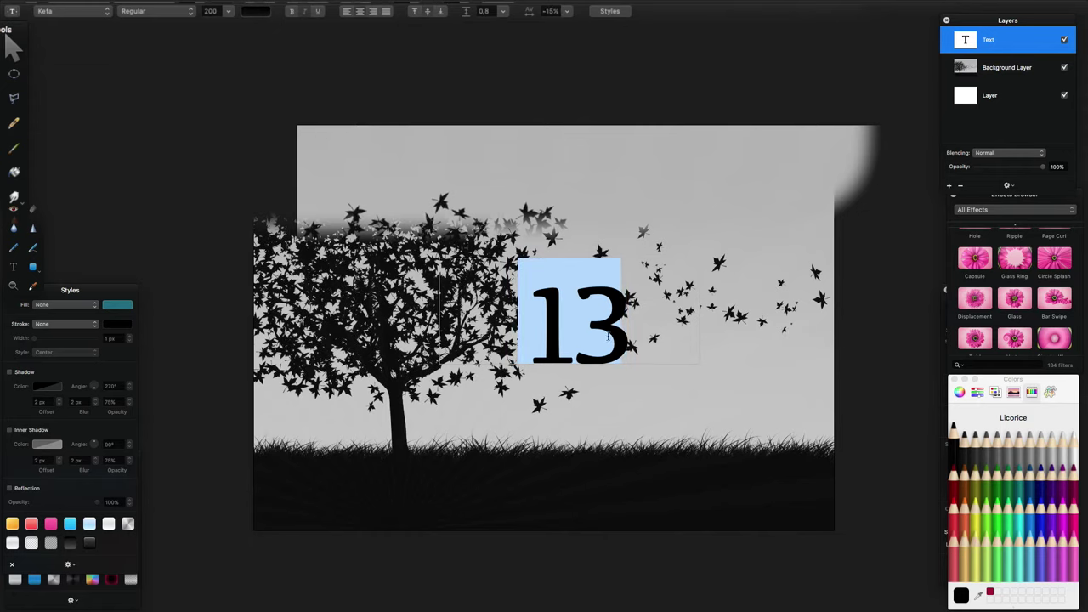
- Set the font size of the 13 text to 500
drag(627, 334, 541, 322)
click(253, 13)
click(229, 12)
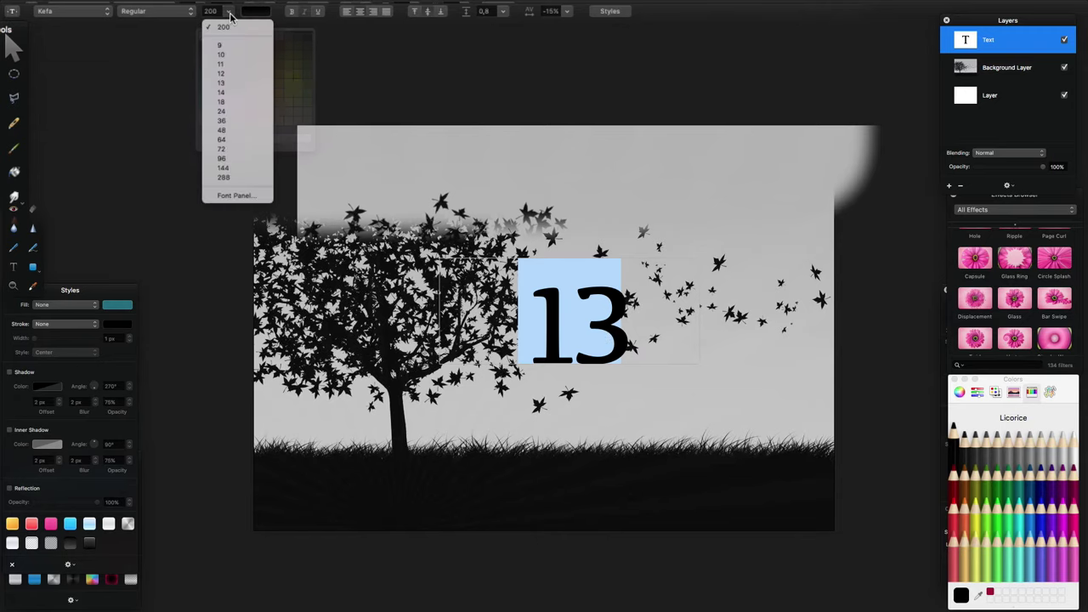
click(212, 11)
double_click(212, 11)
text(500)
key(Return)
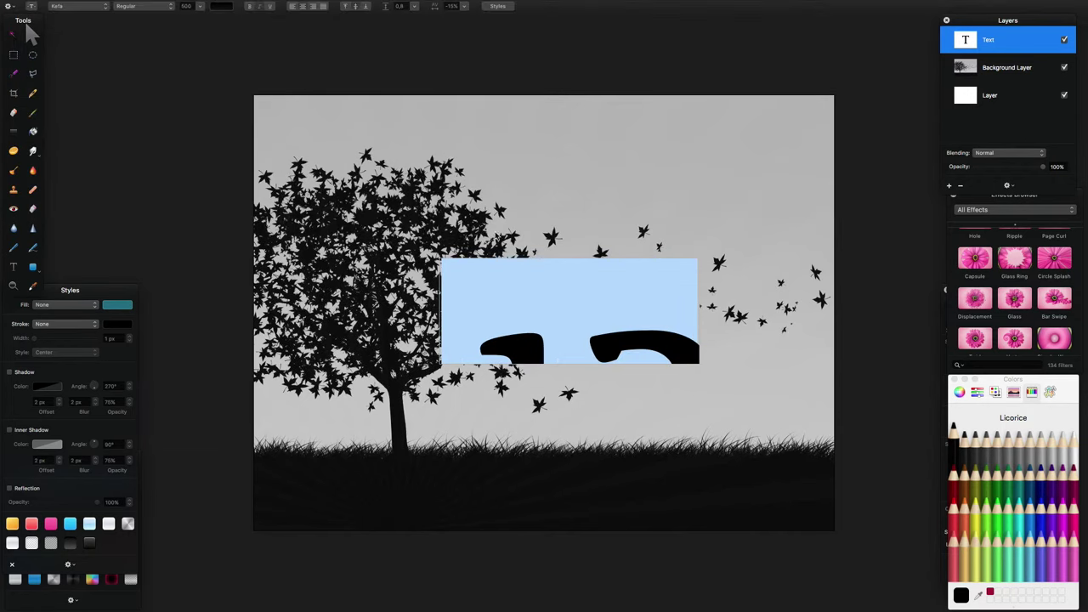
click(651, 226)
click(601, 287)
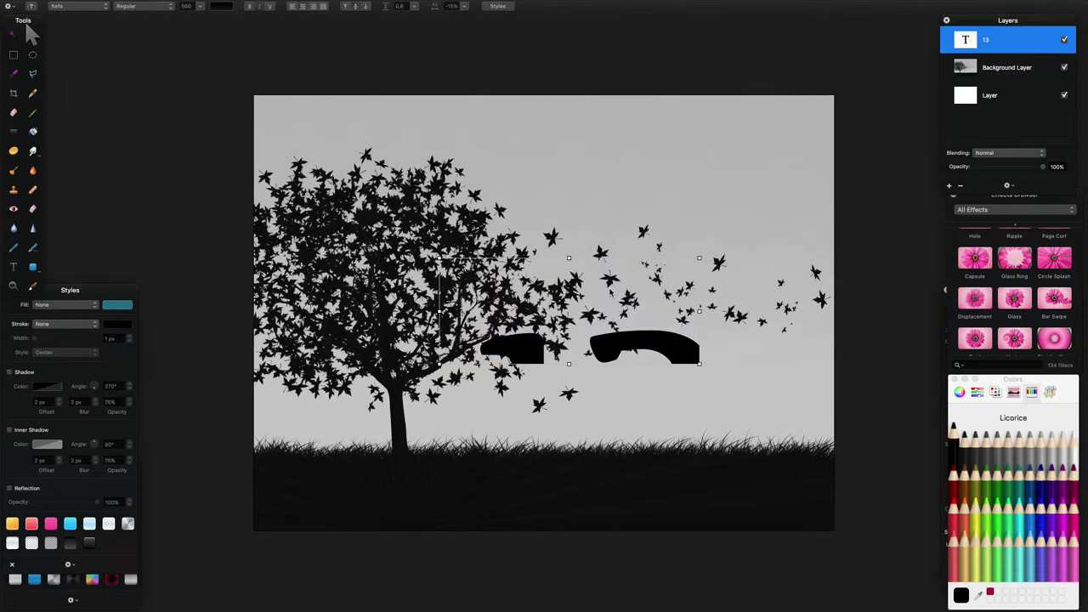
- Enlarge the text box to fit the whole 13 and move it over the lower part of the tree
drag(569, 364, 570, 501)
drag(569, 259, 570, 213)
drag(700, 357, 502, 322)
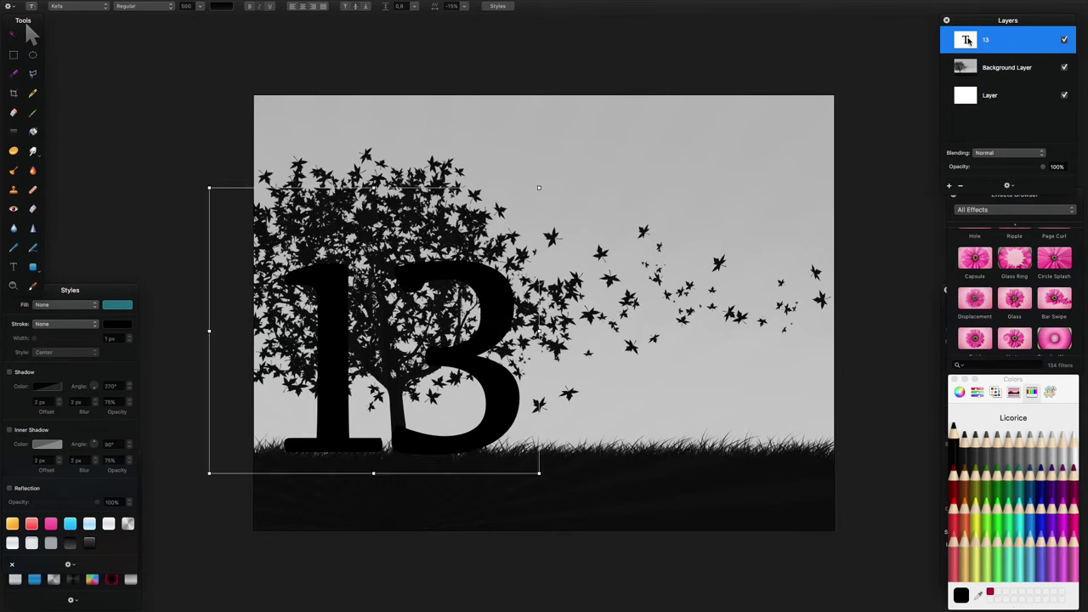
- Duplicate the 13 text layer
right_click(922, 46)
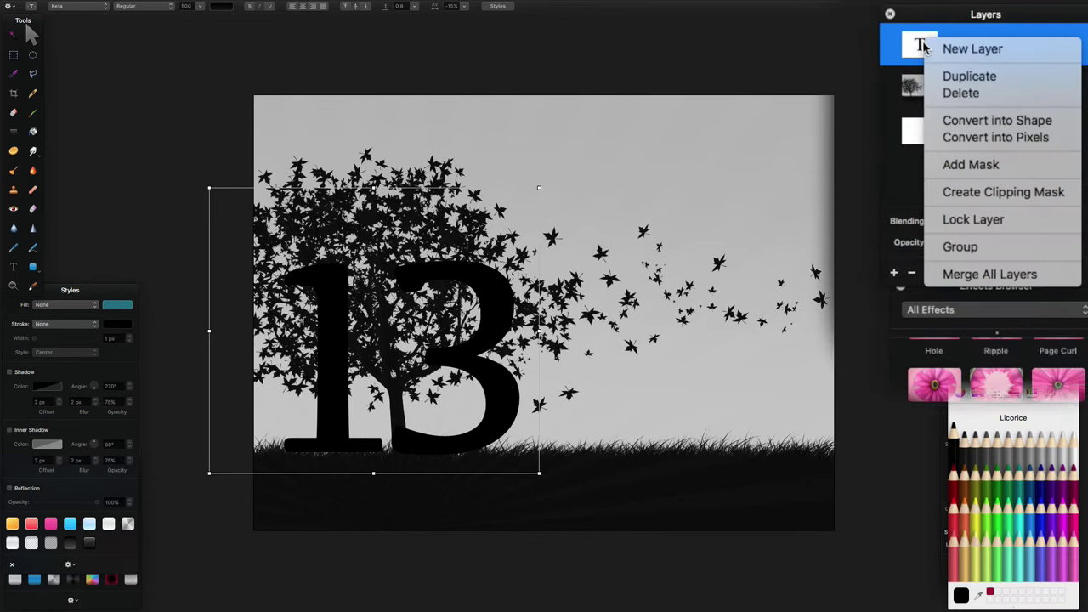
click(943, 77)
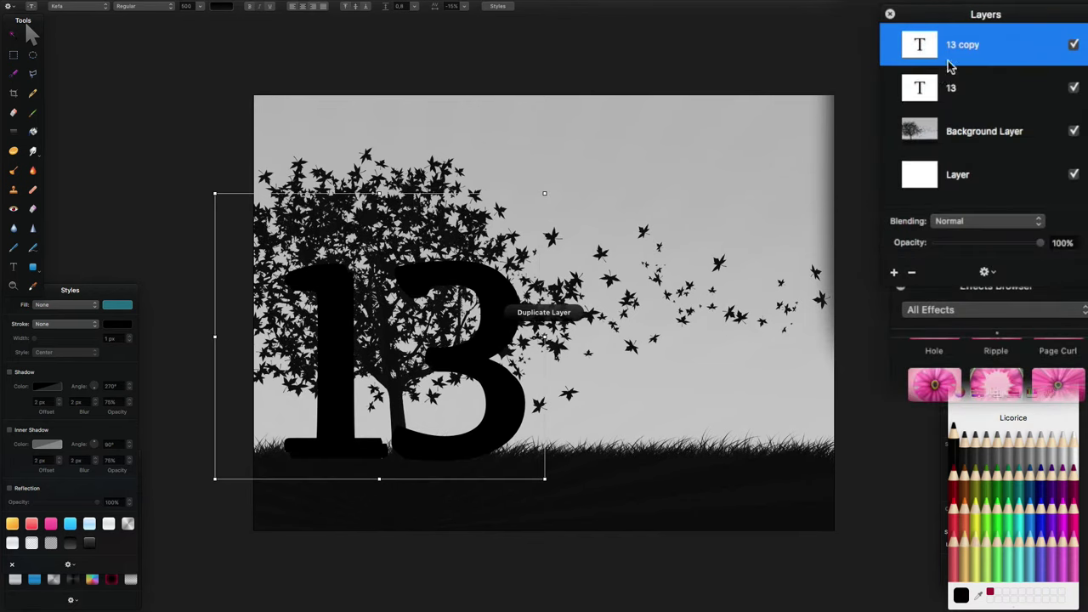
- Move the duplicated 13 text to the upper part of the canvas and replace its wording with DESSIGN
drag(499, 299, 689, 223)
double_click(688, 220)
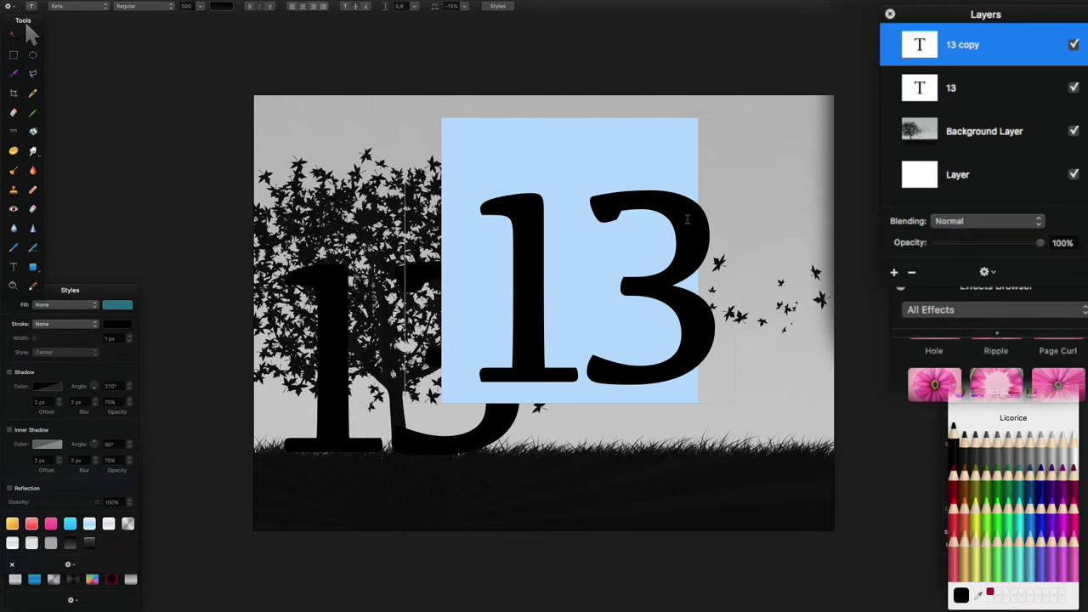
text(DE)
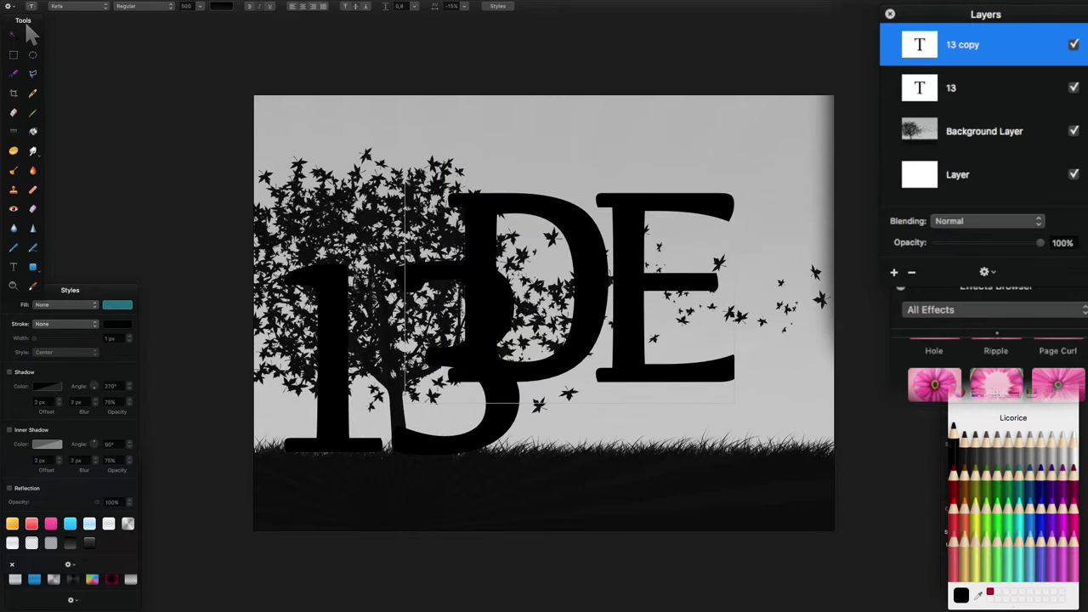
double_click(668, 223)
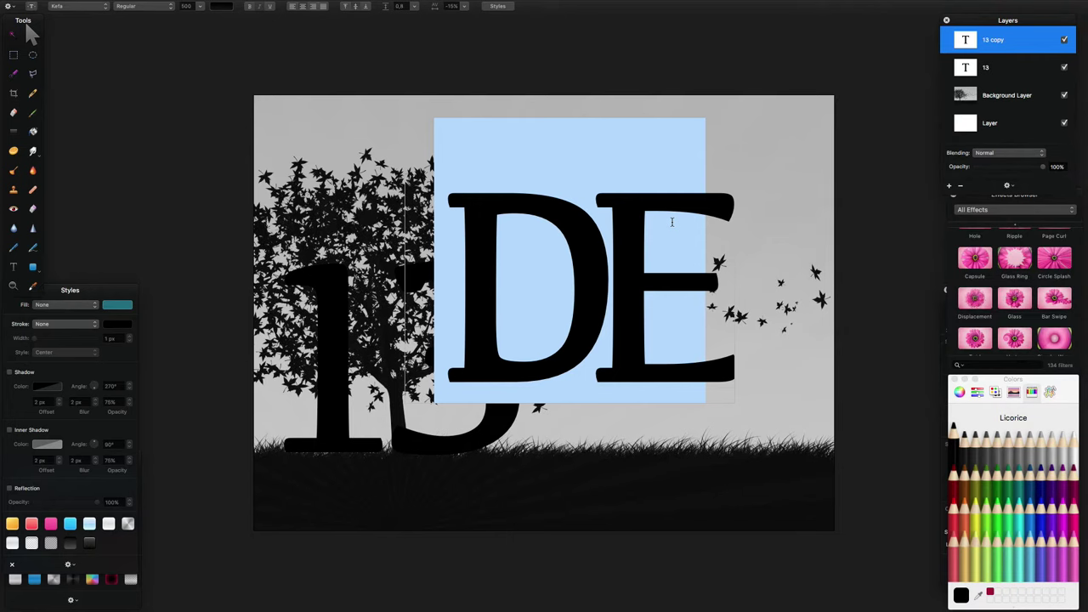
click(747, 327)
click(722, 285)
drag(735, 260, 616, 255)
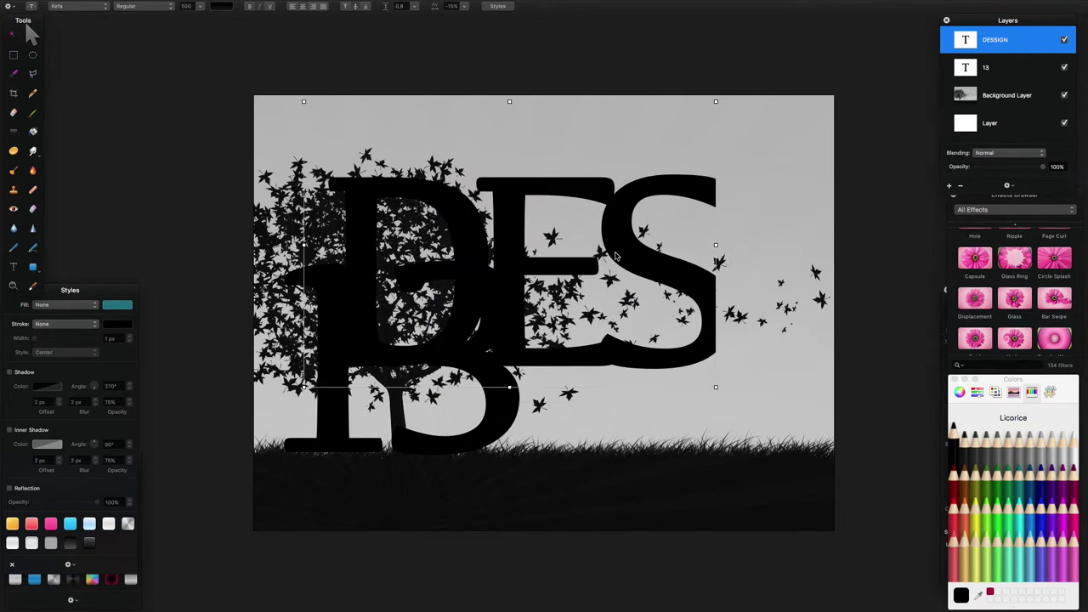
- Set the font size of the DESSIGN text to 200
double_click(617, 255)
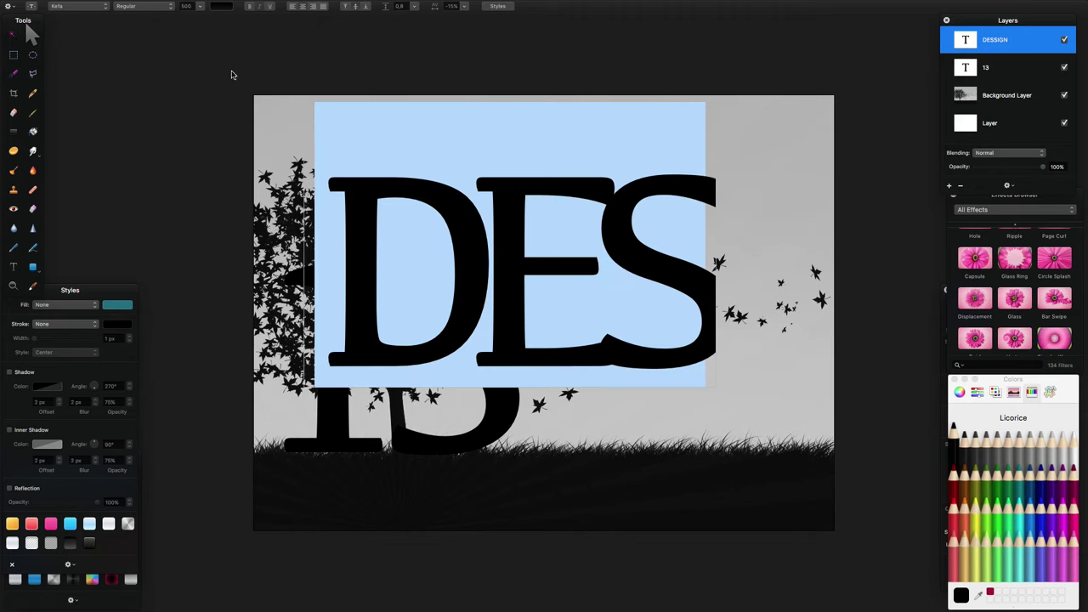
double_click(189, 6)
text(2)
key(Return)
- Remove the extra S so the text reads DESIGN, and finish editing that text layer
click(552, 244)
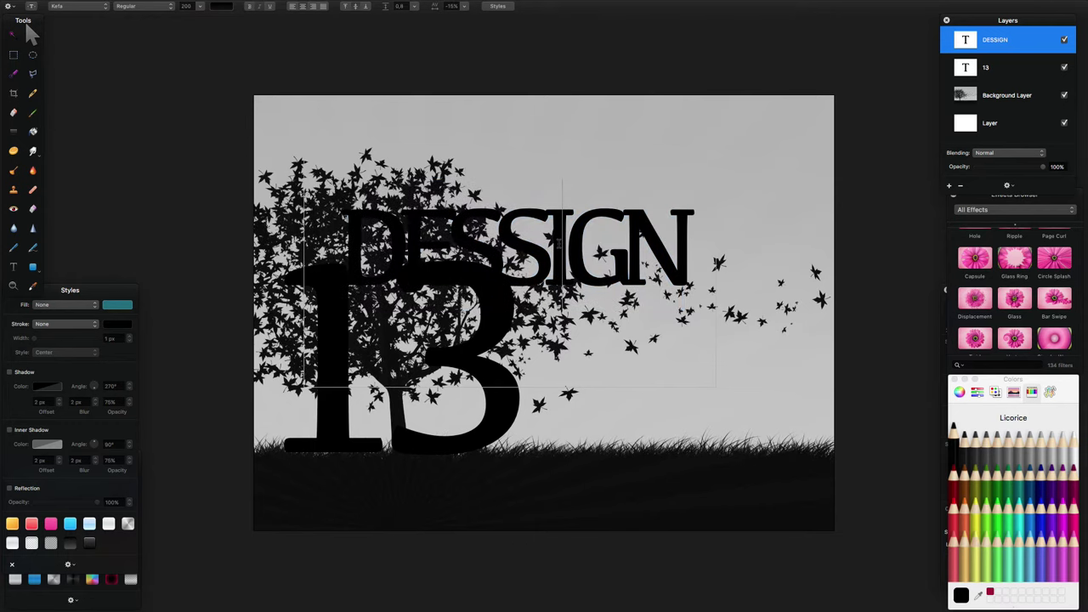
key(BackSpace)
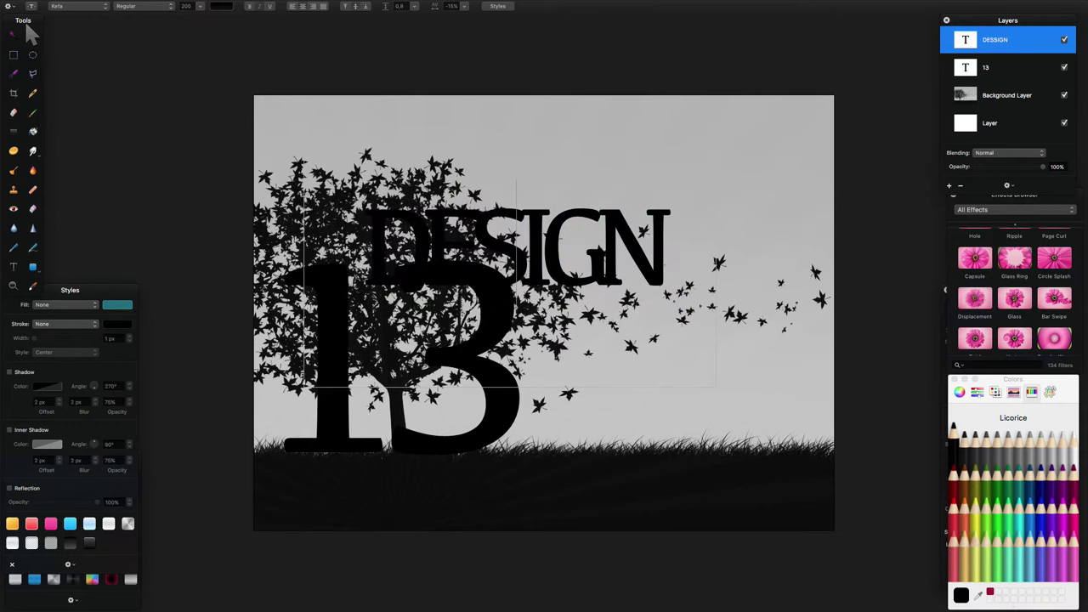
key(Right)
click(965, 94)
click(994, 39)
- Place the DESIGN text directly to the right of the 13, with both baselines aligned at the grass line
drag(571, 311, 689, 444)
click(396, 427)
drag(396, 427, 396, 425)
click(657, 371)
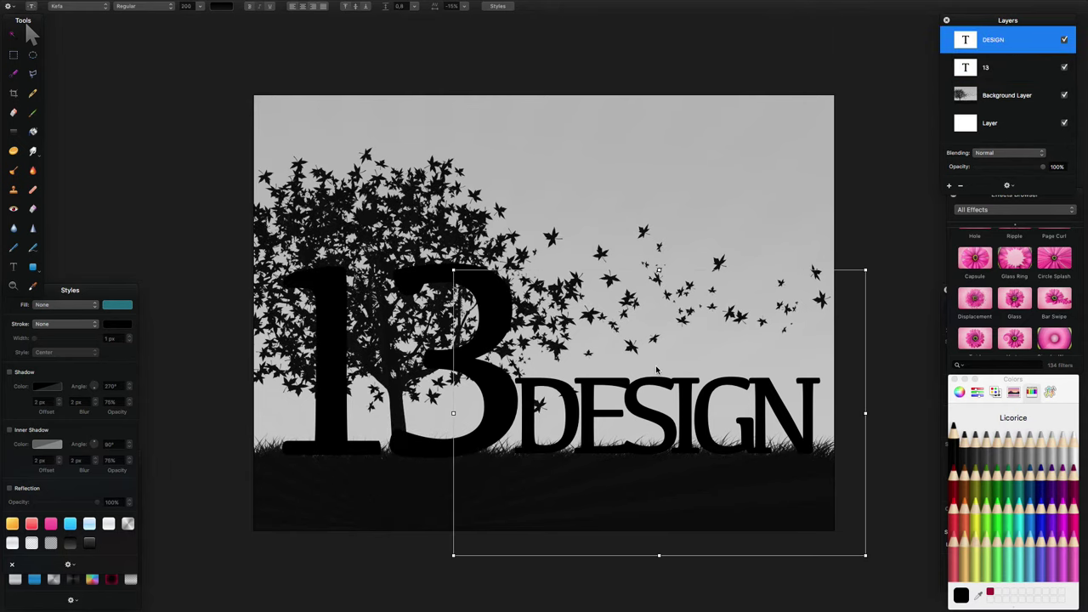
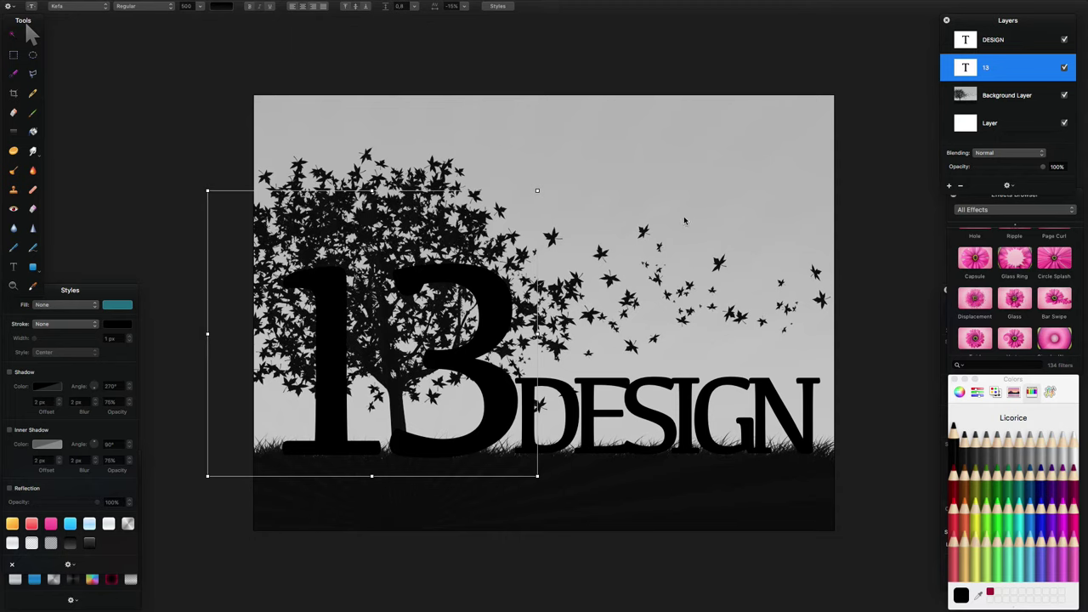
- Reorder the layers so DESIGN sits under 13 and both text layers lie between Background Layer and the white Layer
click(977, 40)
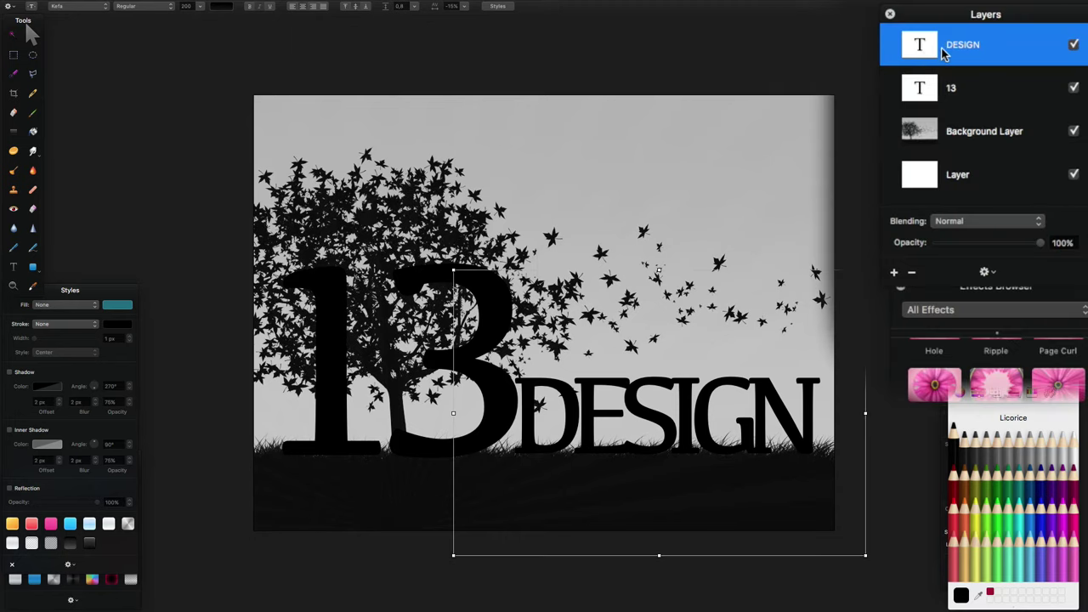
drag(979, 42, 942, 102)
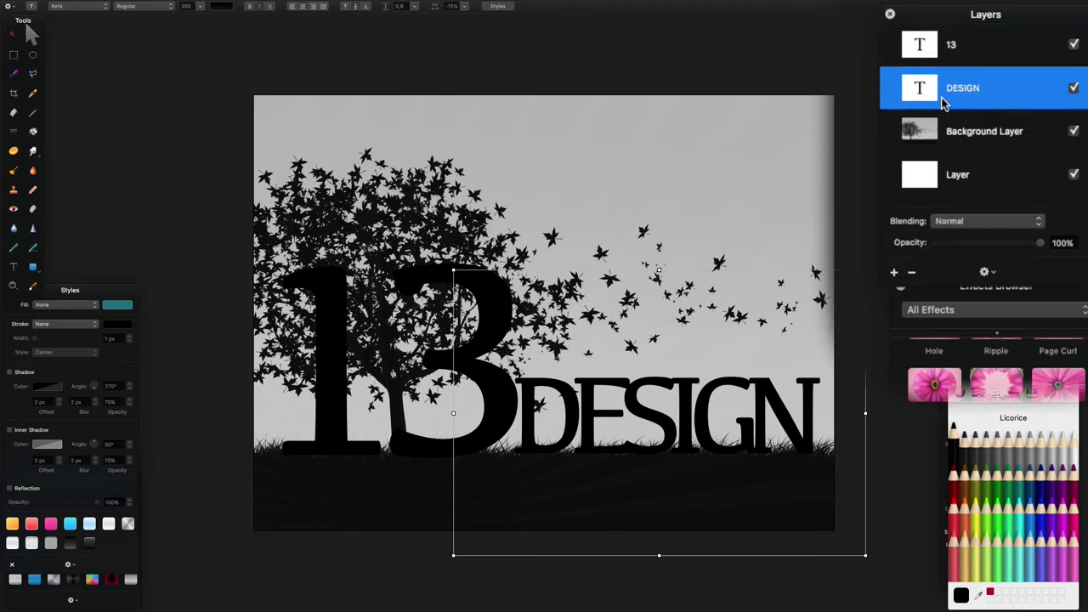
shift+click(958, 52)
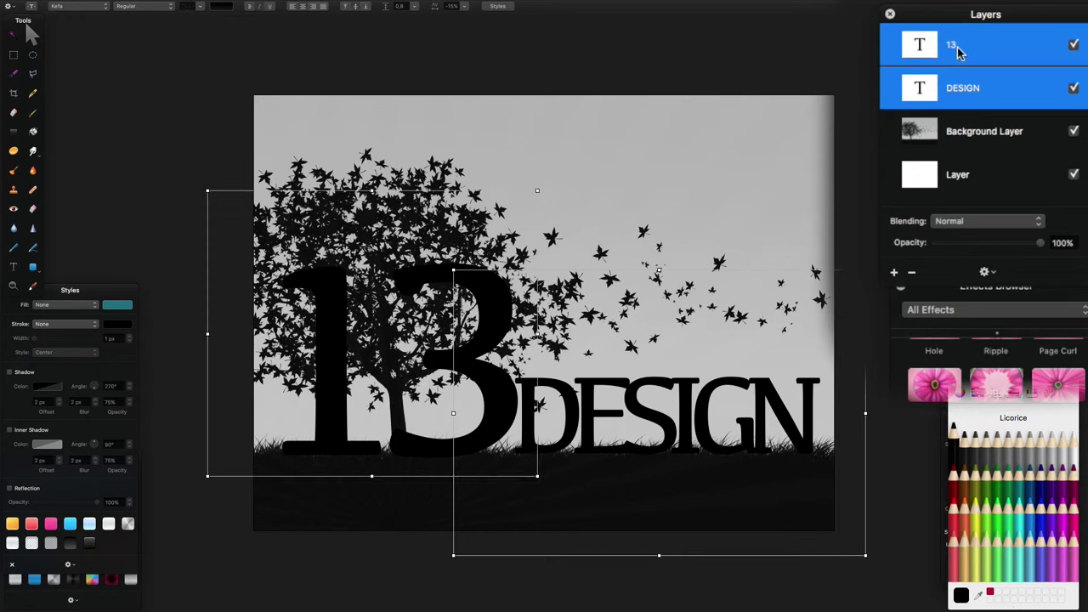
drag(958, 52, 963, 143)
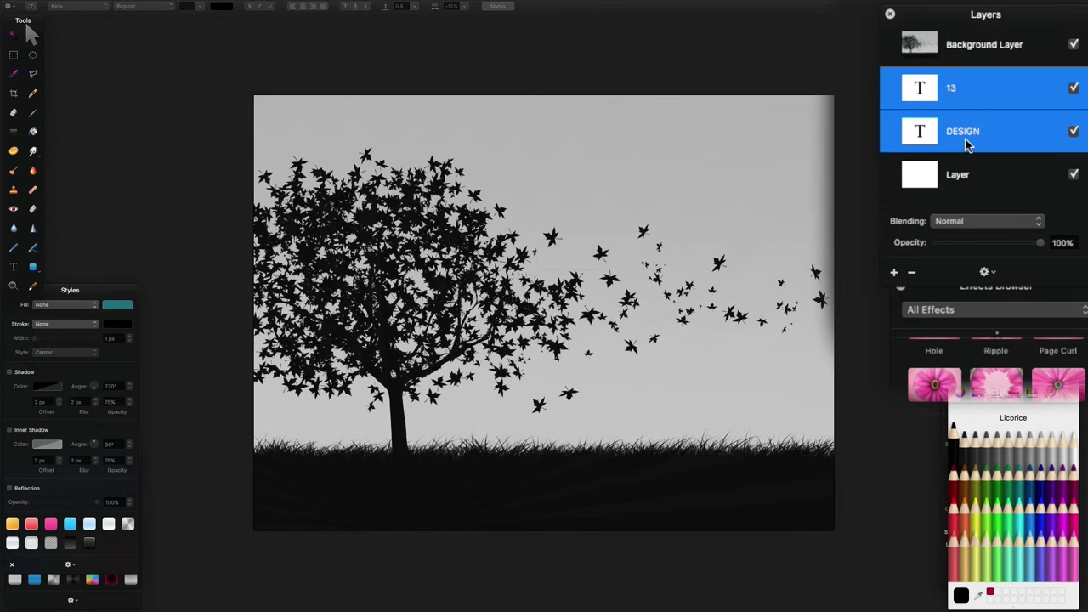
- Load the outline of the 13 text layer as a selection
click(969, 51)
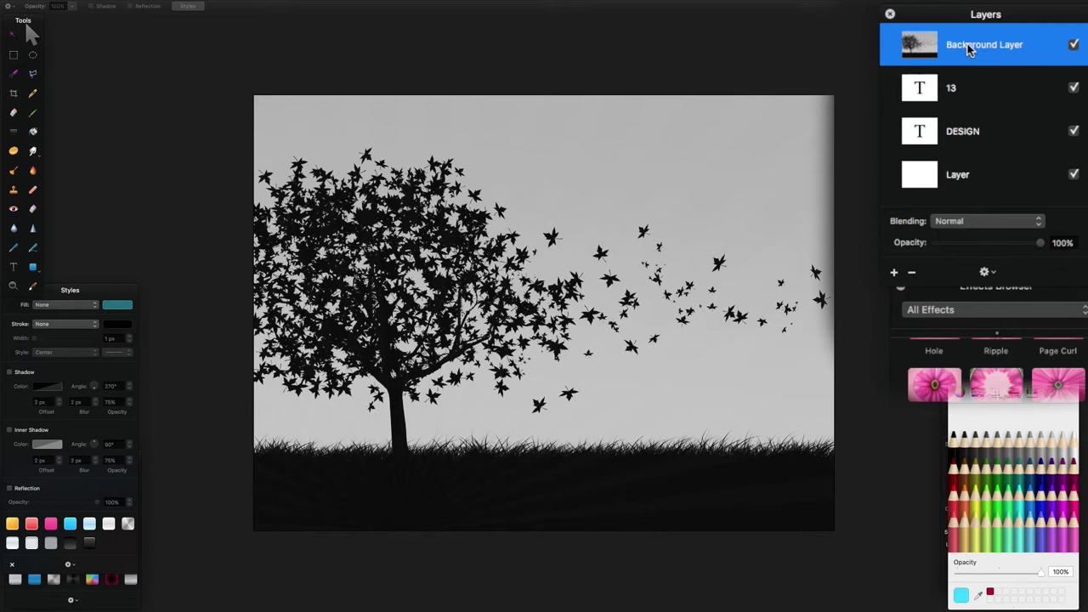
click(921, 92)
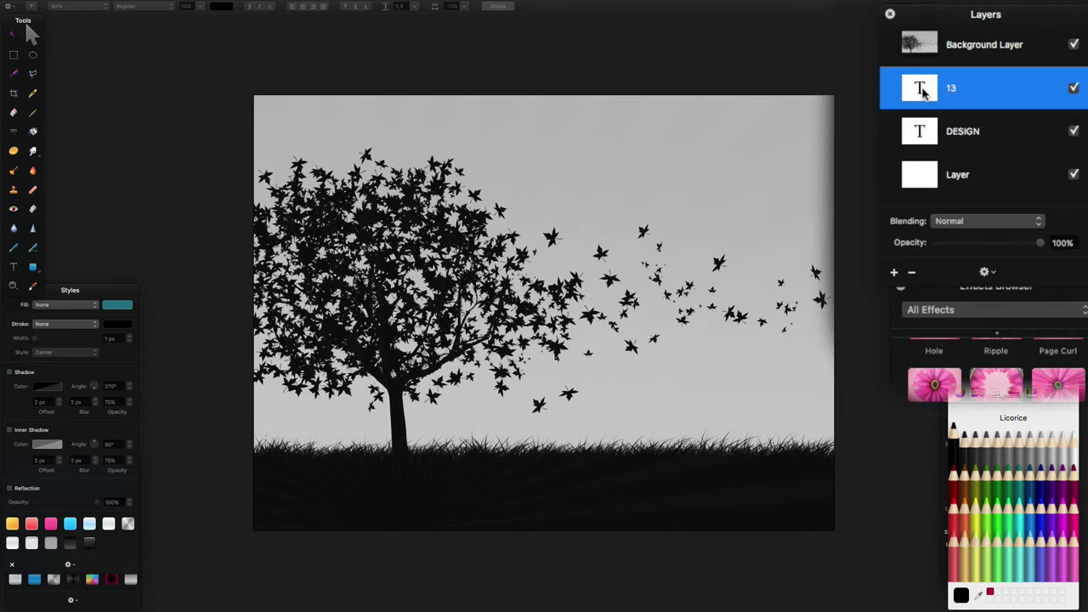
super+click(921, 92)
- Add a mask to Background Layer from the 13-shaped selection
click(984, 51)
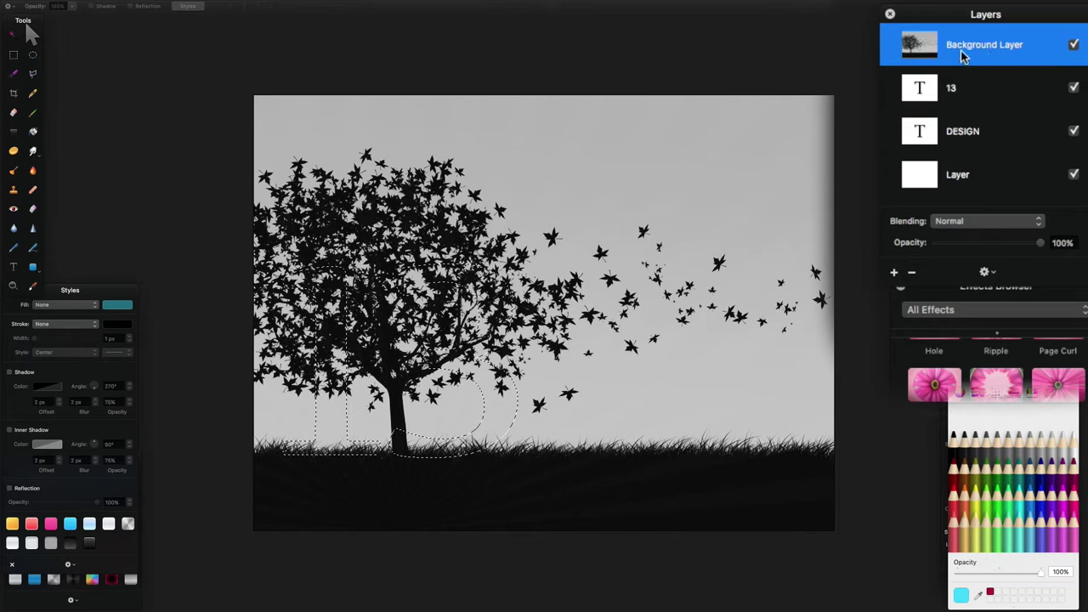
right_click(963, 56)
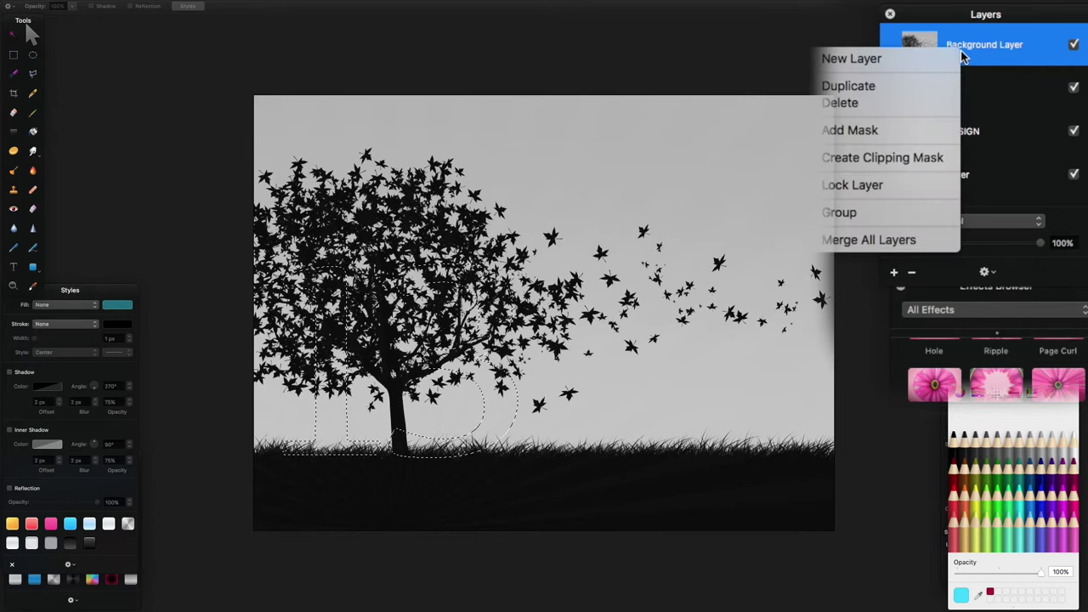
click(904, 125)
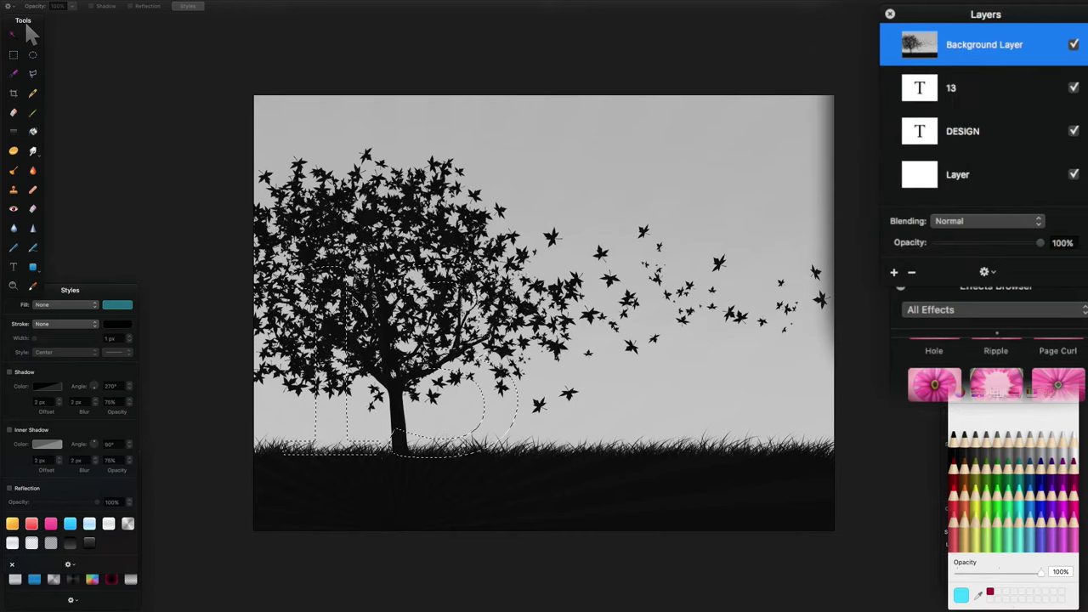
right_click(929, 54)
click(949, 127)
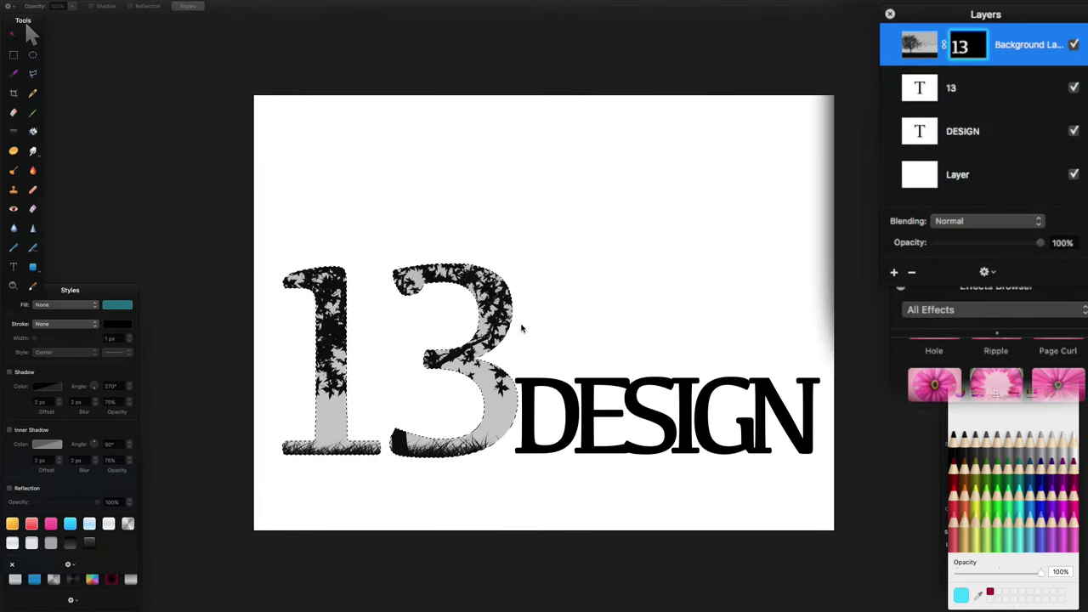
- Deselect the 13-shaped selection and make the masked Background Layer active again
click(961, 185)
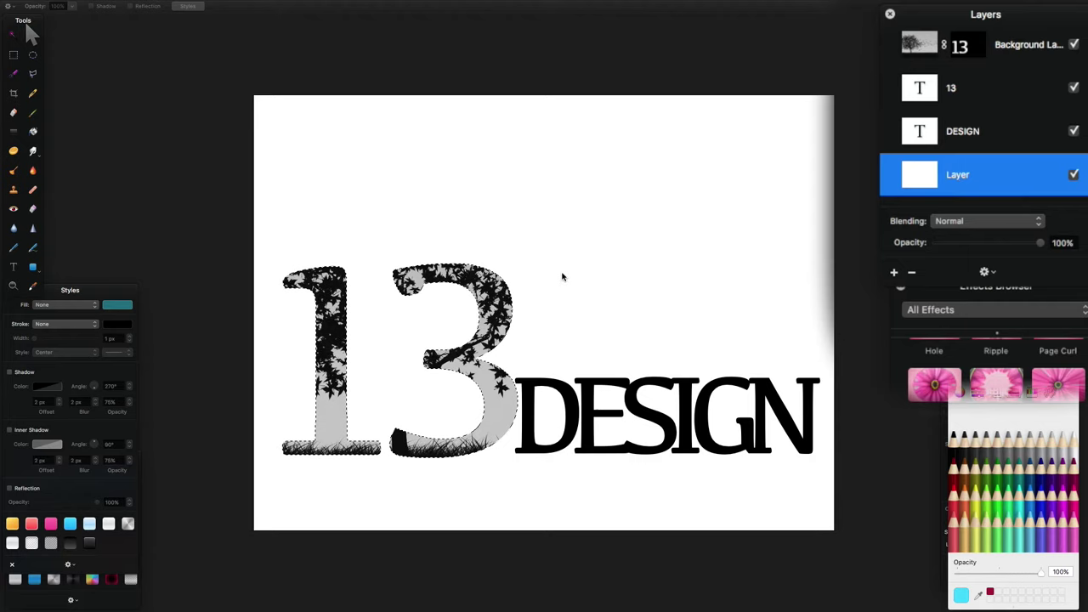
key(super+d)
click(409, 269)
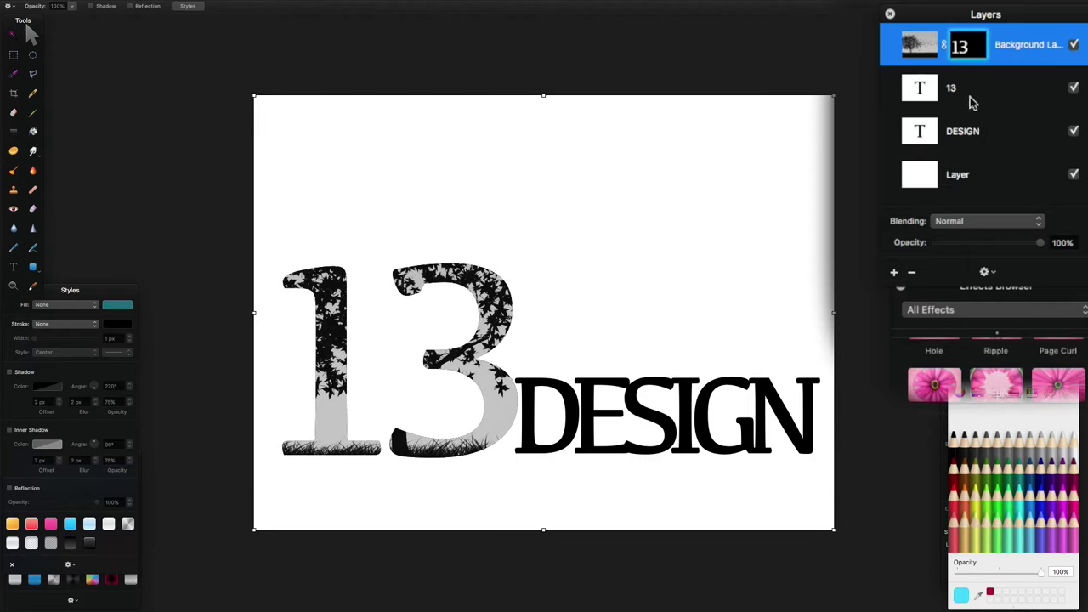
- Switch back and forth between Background Layer's image and mask thumbnails, ending with the mask active
click(920, 47)
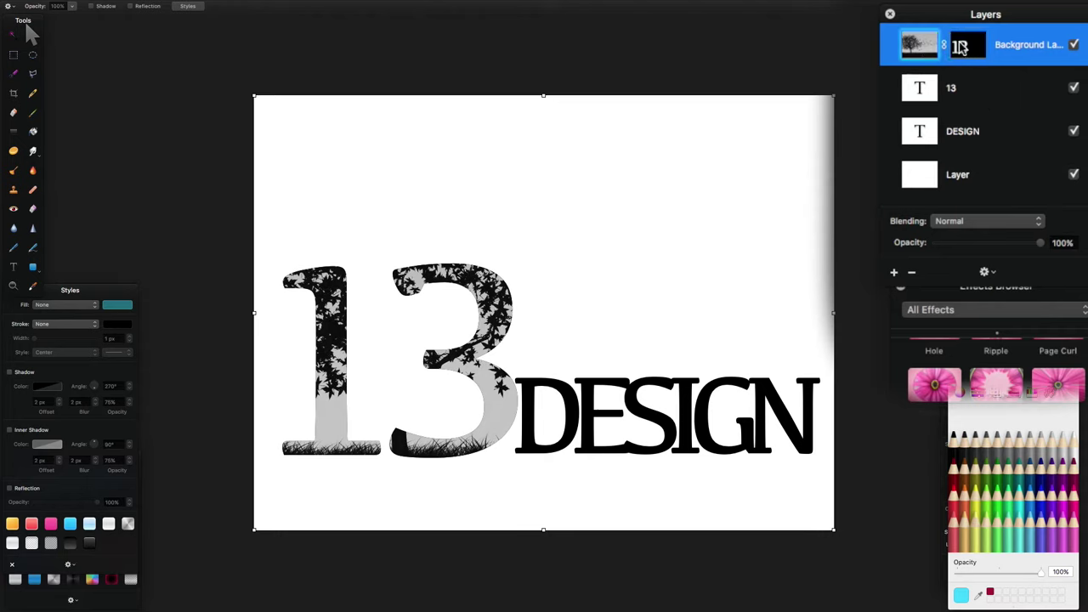
click(960, 48)
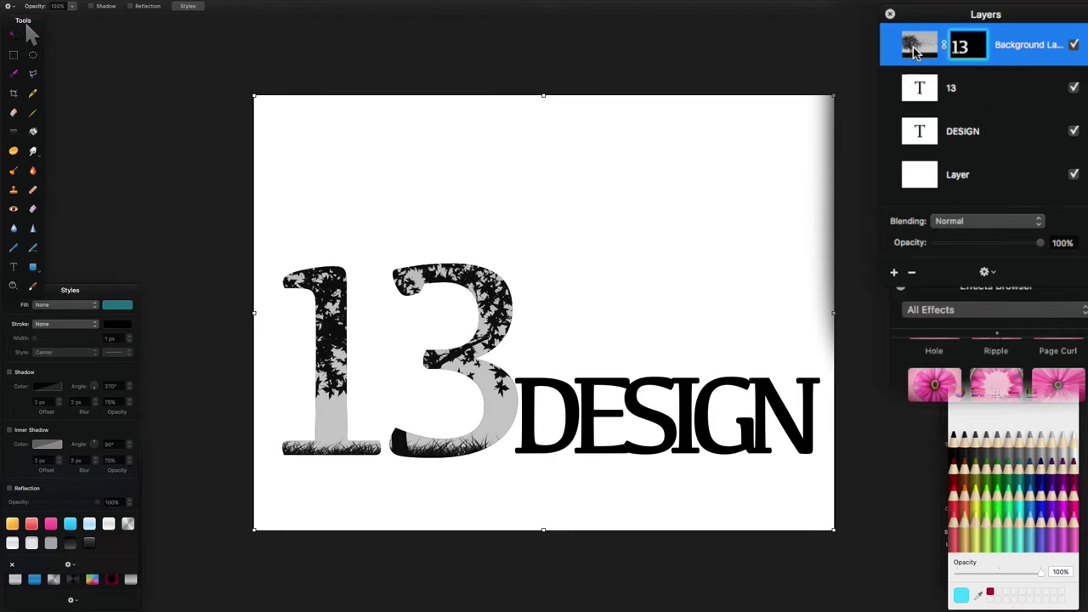
click(920, 49)
click(960, 48)
click(920, 48)
click(960, 48)
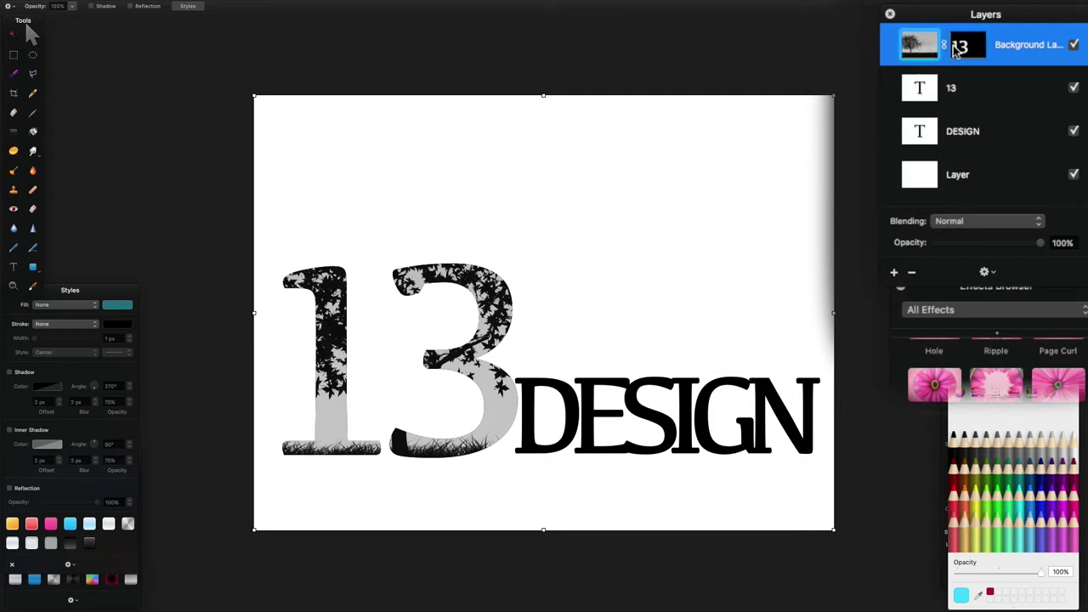
click(918, 49)
click(971, 48)
click(940, 48)
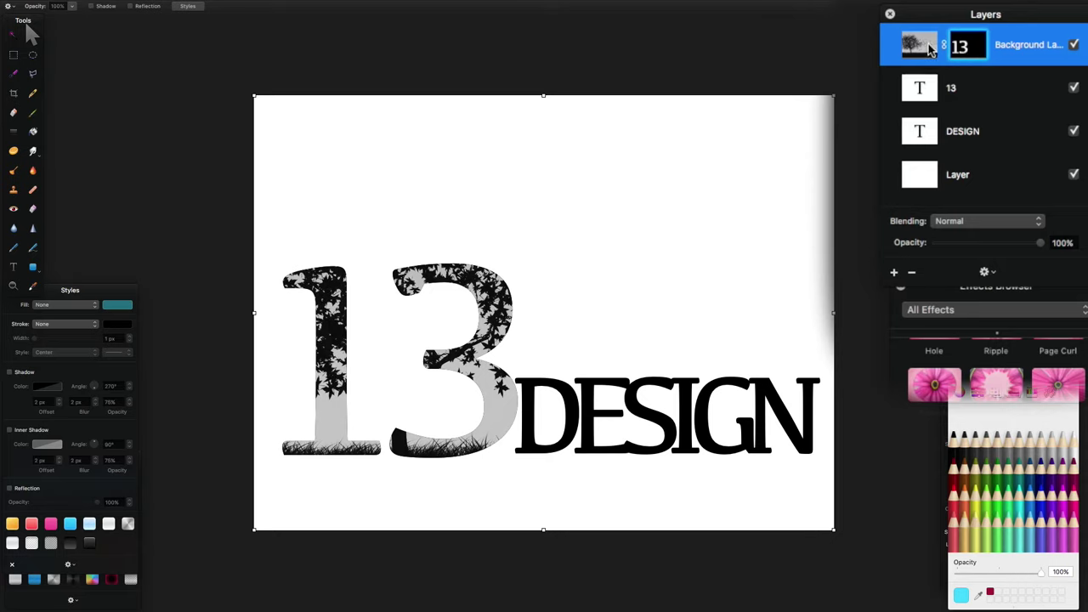
click(976, 47)
click(976, 47)
- Bring up the Brushes palette and move it clear of the other palettes, beside the canvas
mouse_move(287, 4)
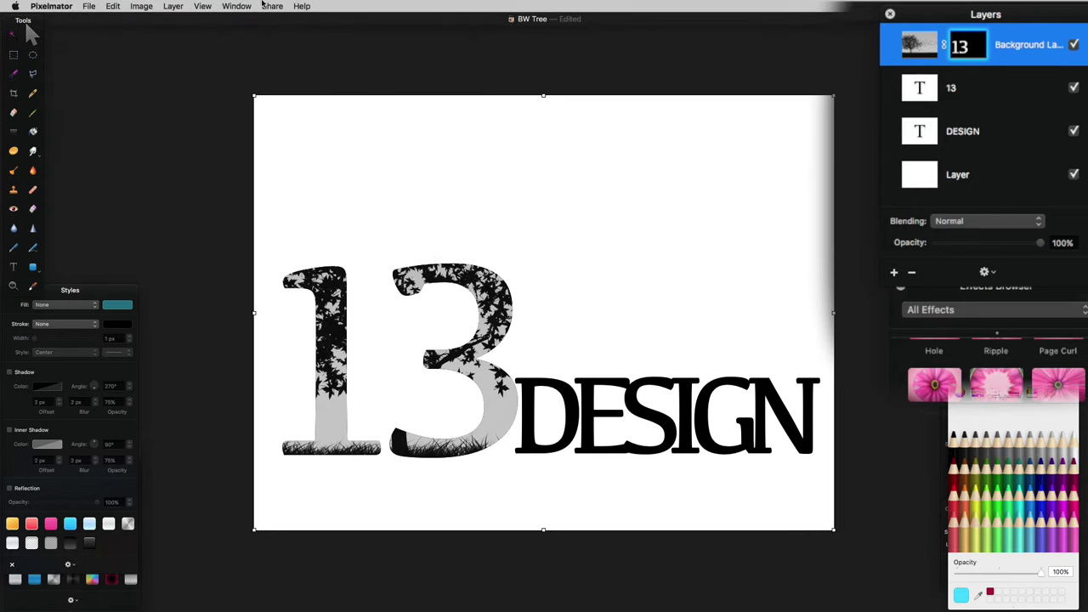
click(204, 6)
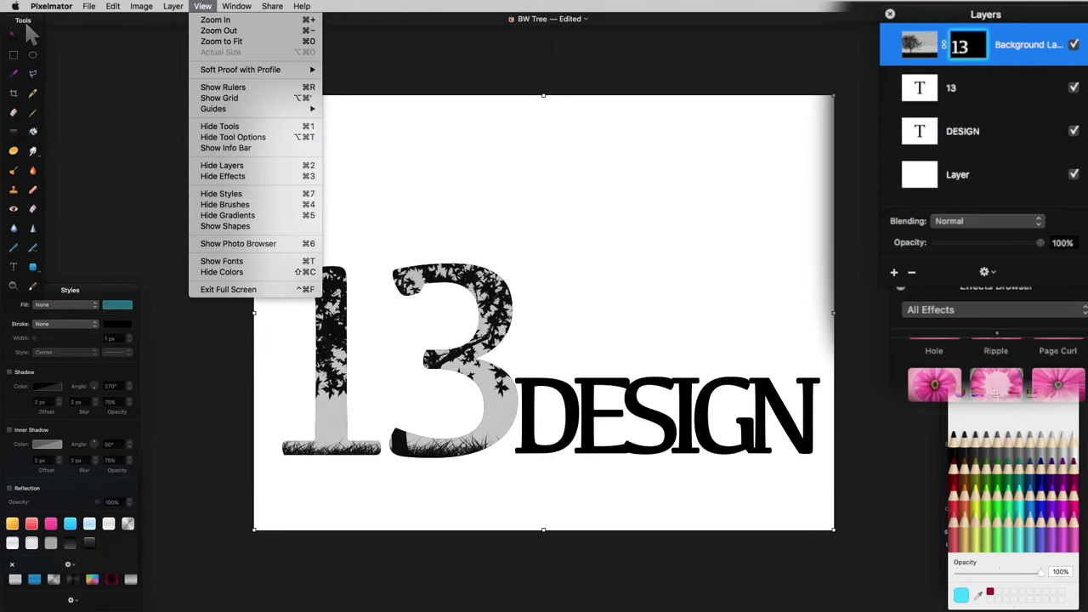
key(super+4)
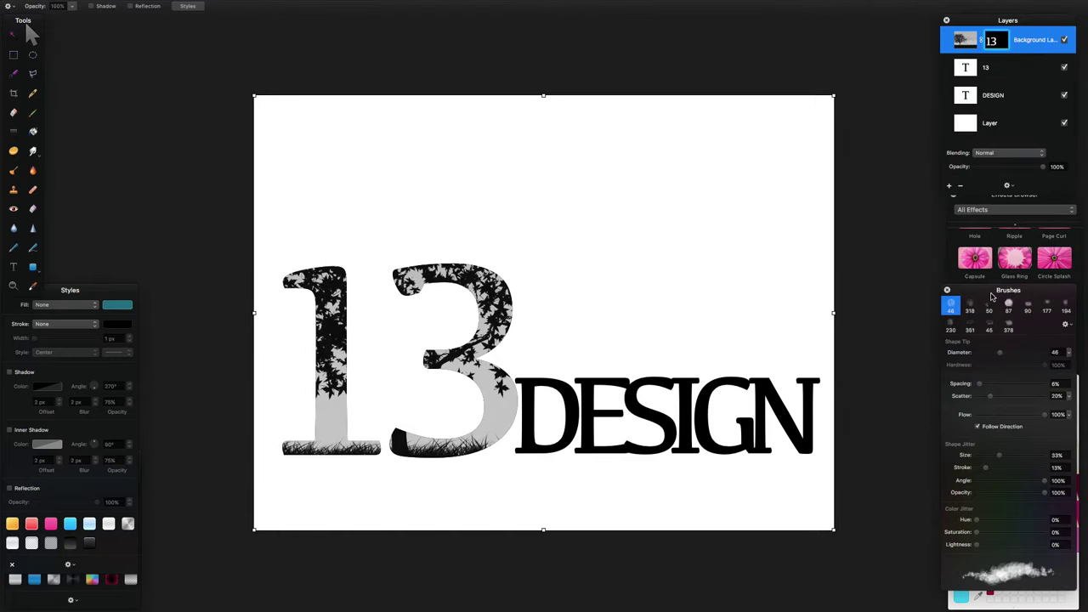
mouse_move(991, 296)
mouse_down()
mouse_move(977, 197)
mouse_move(925, 173)
mouse_up()
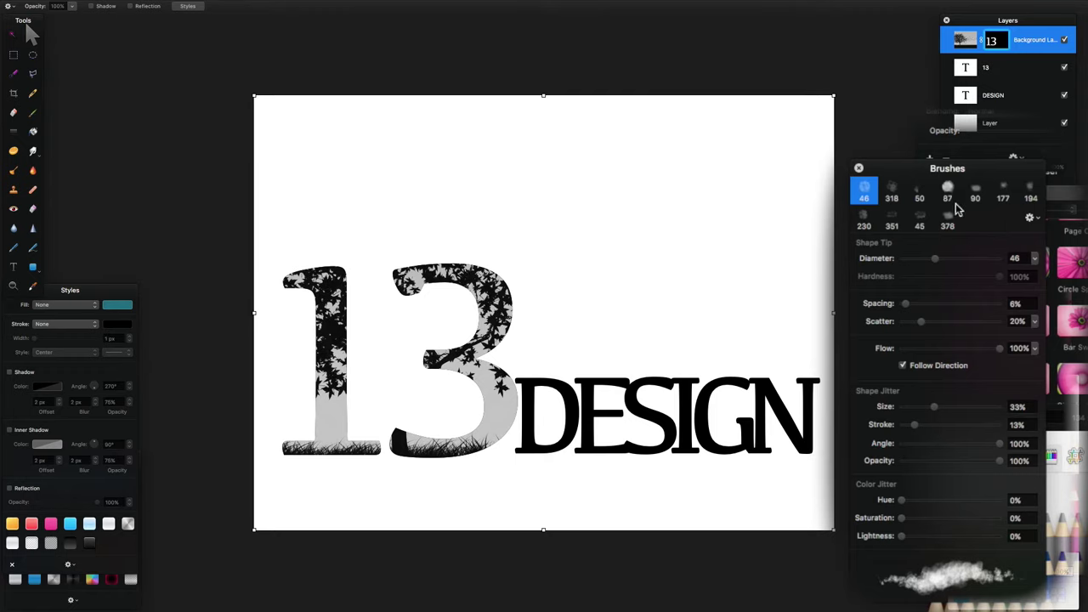
- Choose the Smoke collection for the available brushes
click(1042, 223)
click(1040, 223)
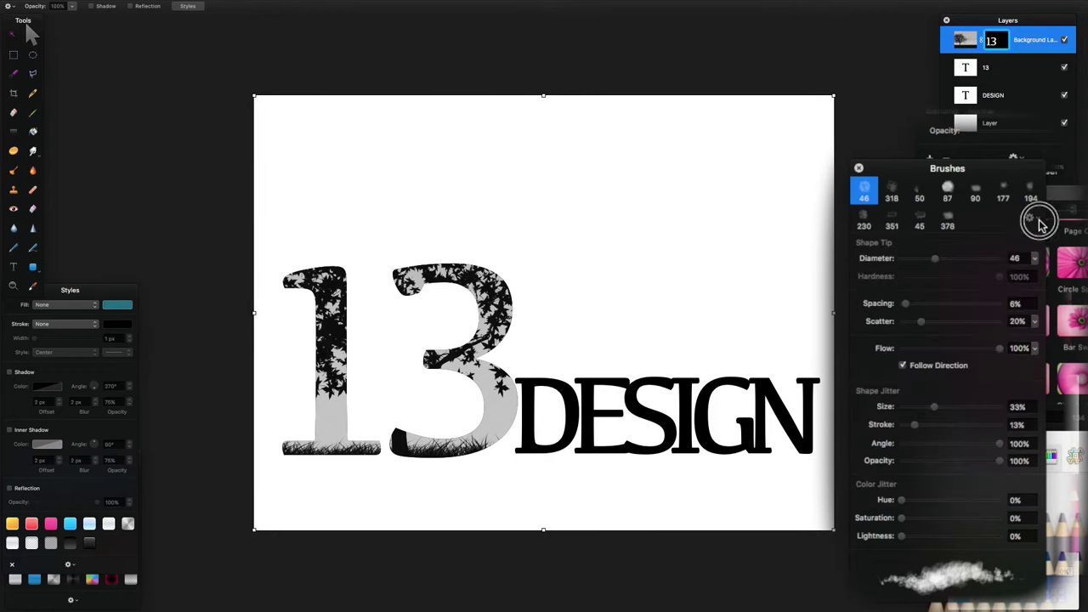
click(1040, 224)
click(1039, 225)
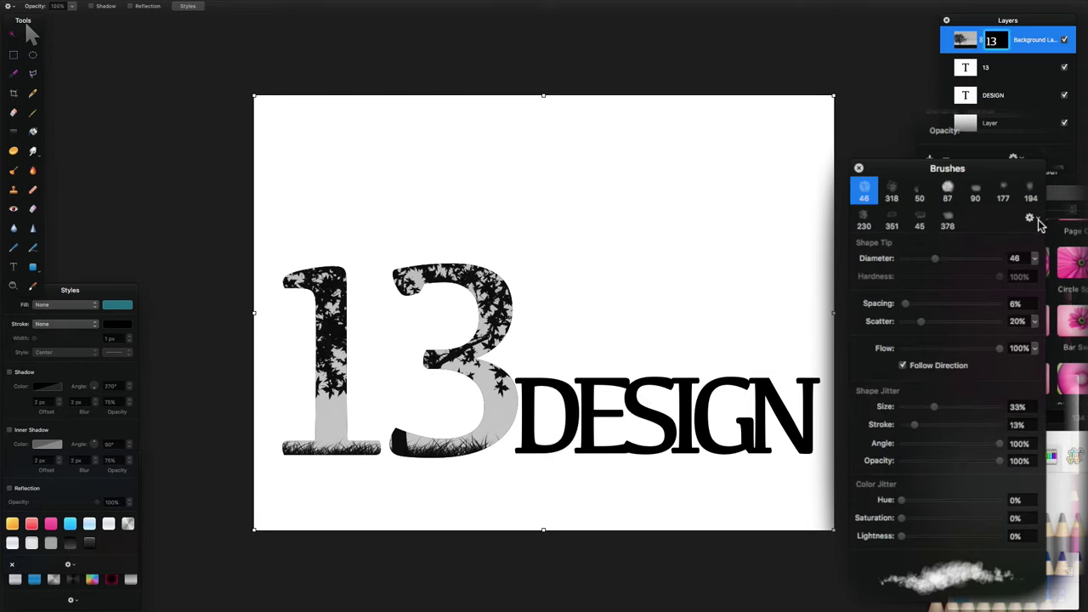
click(1040, 225)
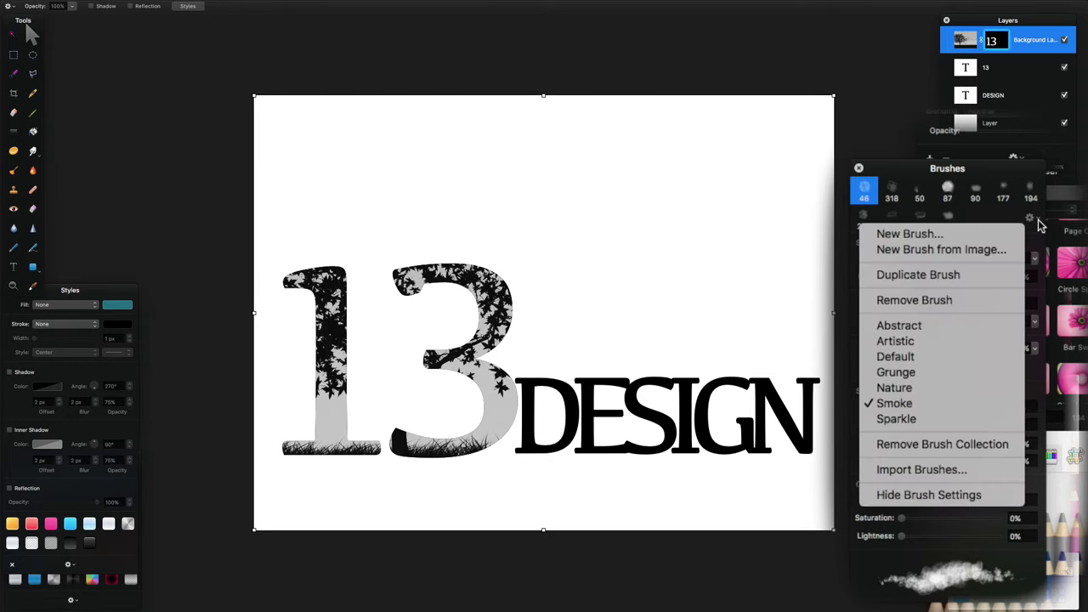
click(958, 405)
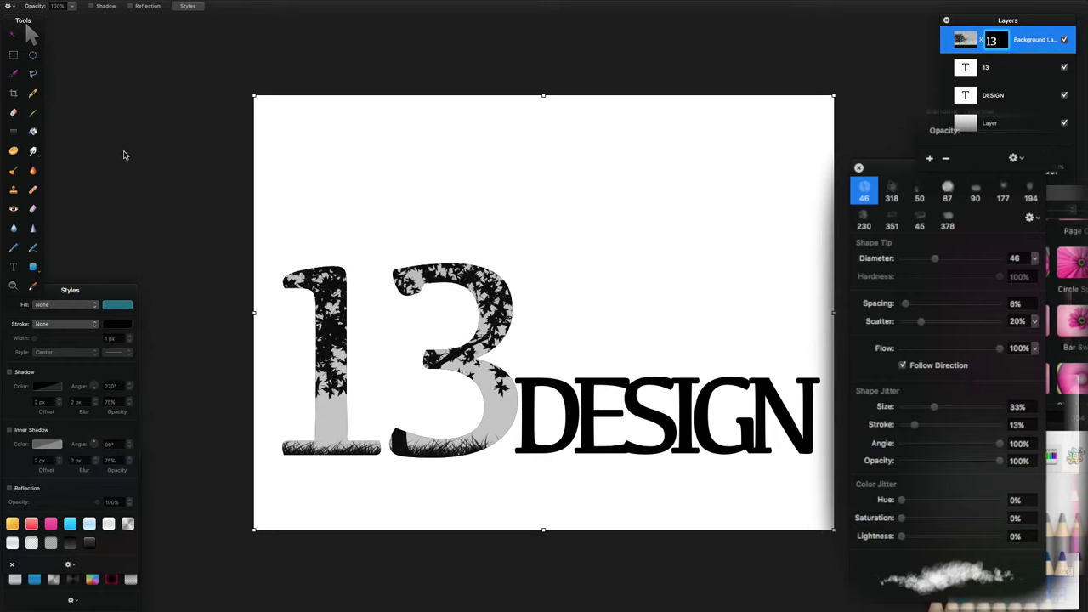
- Activate the Brush tool with the Smoke brush of diameter 50
click(36, 117)
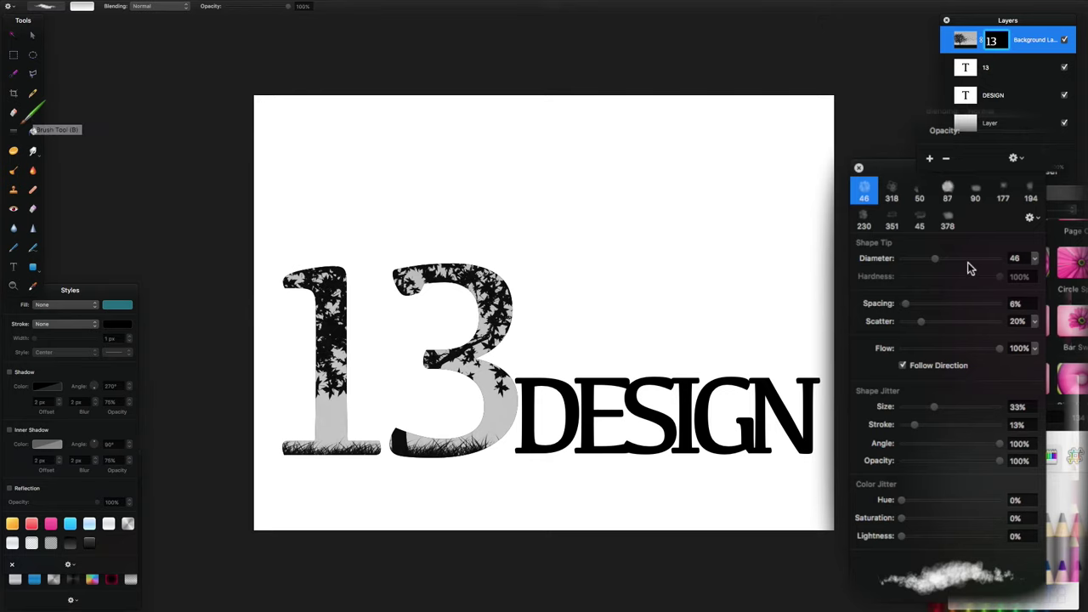
click(893, 194)
click(919, 192)
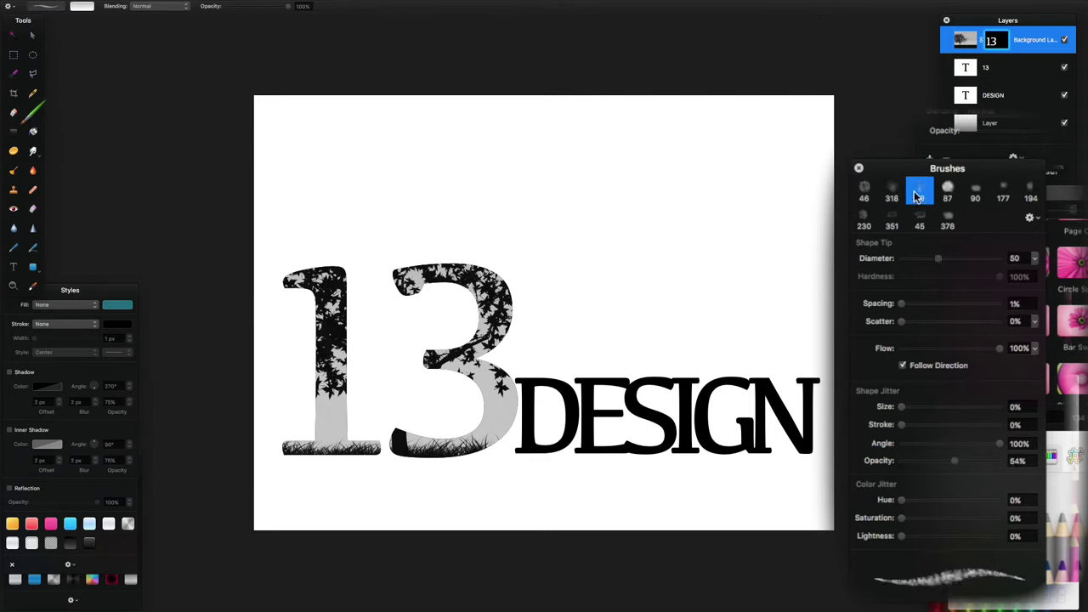
- Try other Smoke brushes, settle on the one of diameter 351, and reduce its diameter to 56
click(919, 218)
click(892, 223)
click(874, 223)
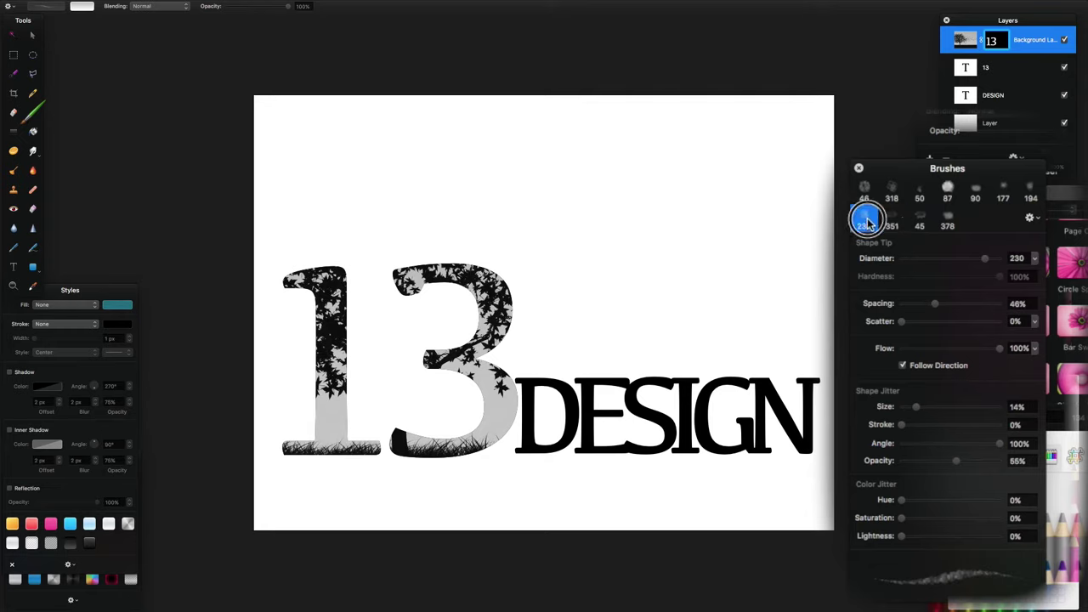
click(897, 222)
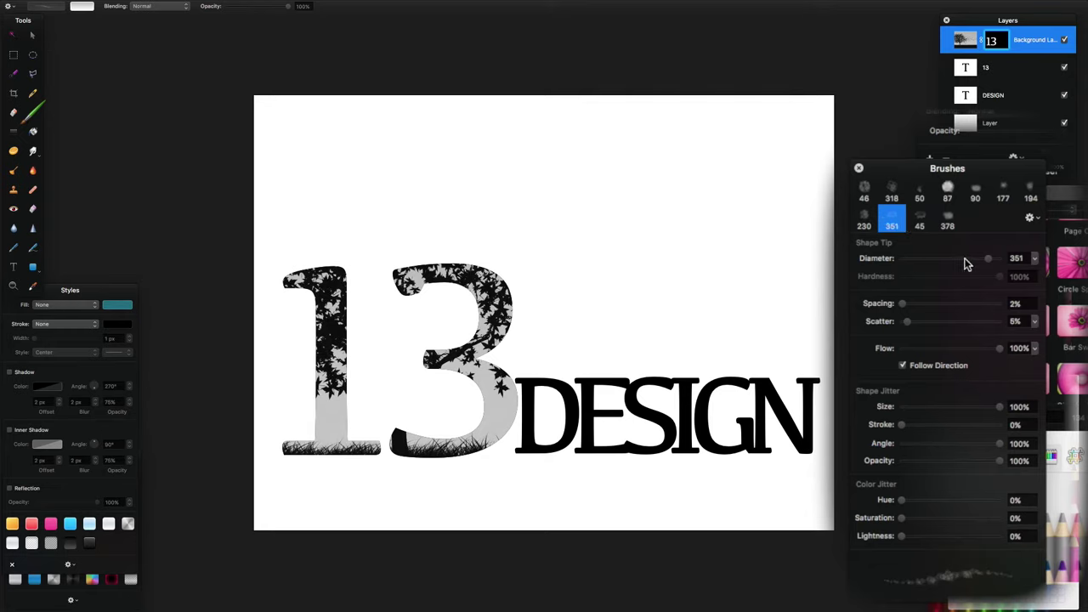
drag(988, 259, 942, 258)
key(Tab)
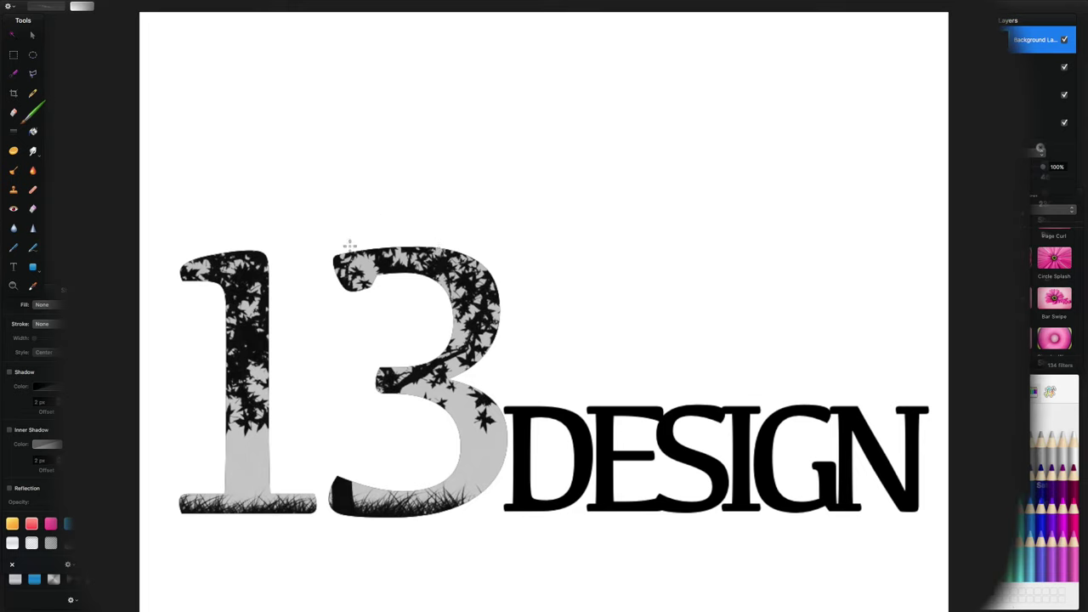
- Paint white on the mask around the edges of the 3, extending it to the tree trunk and the foliage above and beside the digit
drag(344, 248, 393, 245)
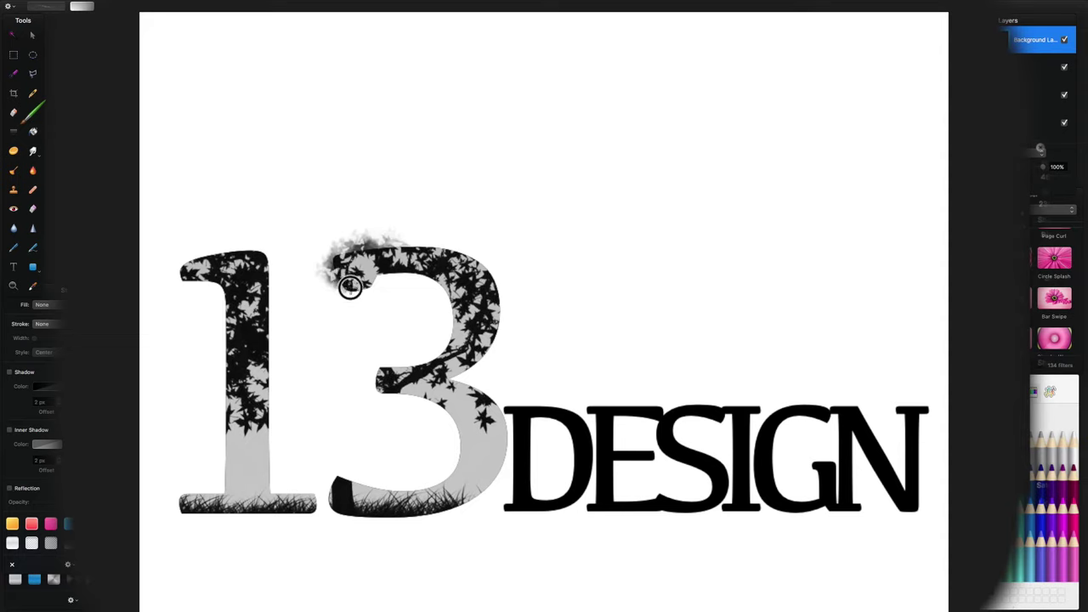
mouse_move(357, 287)
mouse_down()
mouse_move(340, 251)
mouse_move(333, 261)
mouse_move(347, 248)
mouse_move(438, 246)
mouse_move(371, 246)
mouse_move(399, 274)
mouse_move(369, 272)
mouse_move(376, 278)
mouse_move(364, 282)
mouse_move(388, 273)
mouse_move(371, 280)
mouse_move(363, 313)
mouse_move(394, 261)
mouse_move(430, 268)
mouse_move(447, 286)
mouse_move(444, 268)
mouse_move(457, 319)
mouse_up()
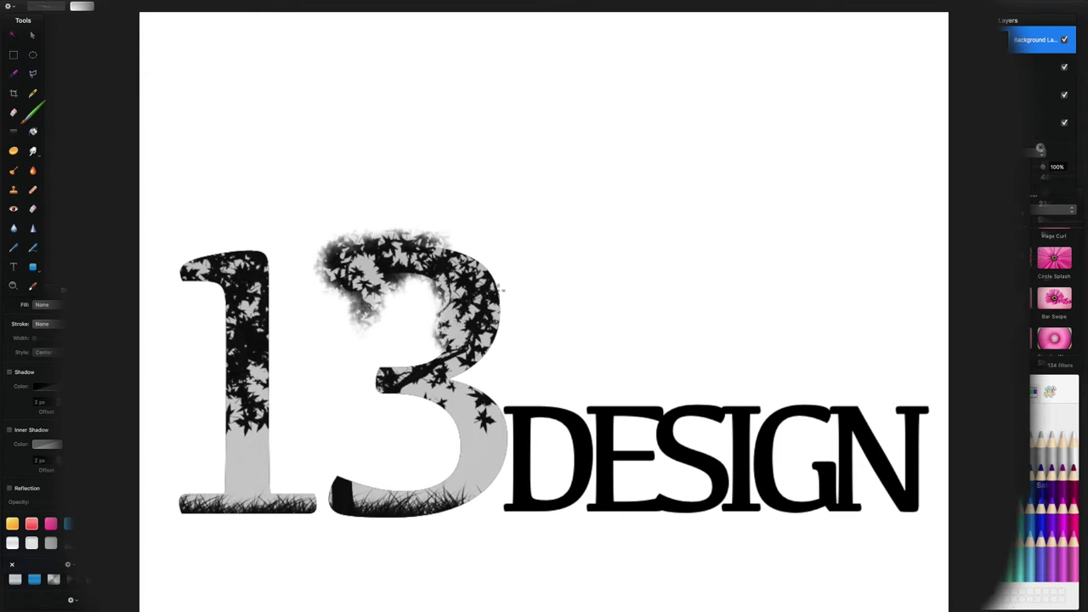
mouse_move(503, 290)
mouse_down()
mouse_move(484, 264)
mouse_move(493, 346)
mouse_move(484, 356)
mouse_move(491, 333)
mouse_move(457, 377)
mouse_move(483, 356)
mouse_move(467, 374)
mouse_move(425, 362)
mouse_up()
key(super+minus)
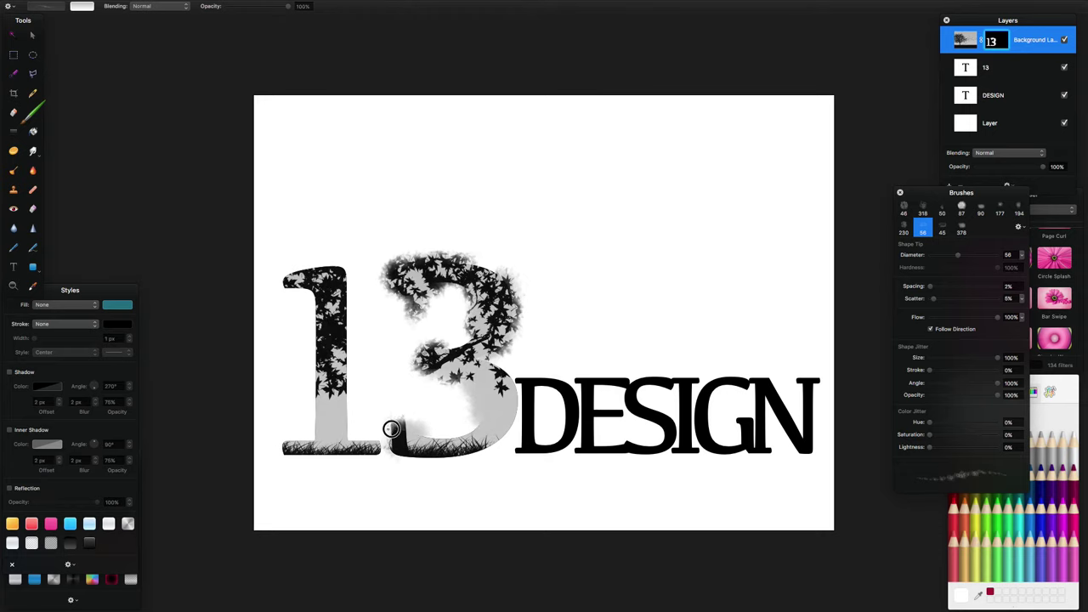
mouse_move(393, 452)
mouse_down()
mouse_move(430, 459)
mouse_move(391, 451)
mouse_move(493, 459)
mouse_up()
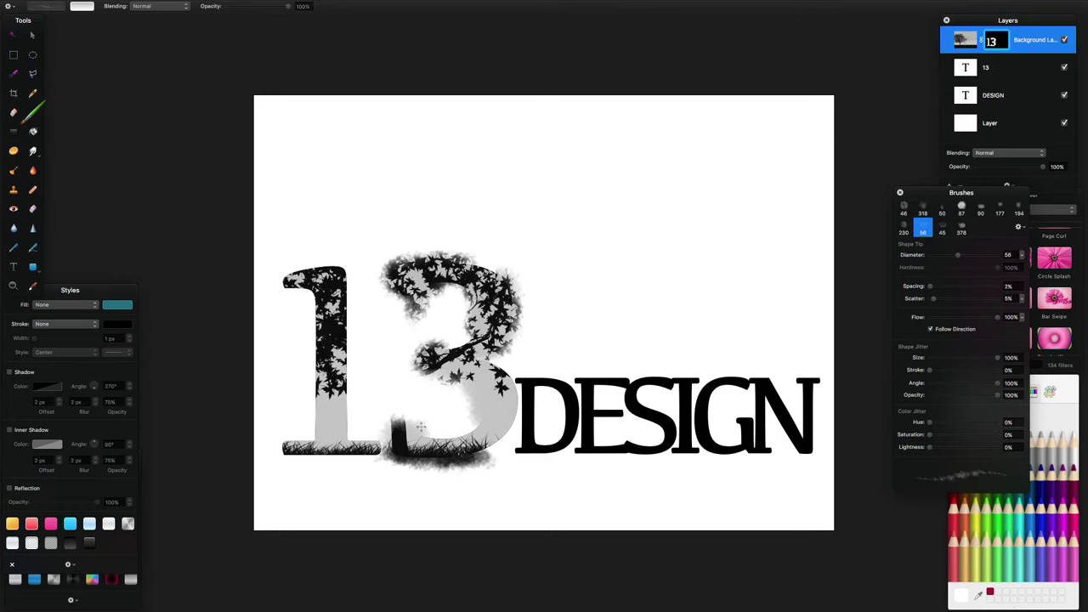
mouse_move(395, 388)
mouse_down()
mouse_move(395, 360)
mouse_move(385, 384)
mouse_move(366, 295)
mouse_move(380, 233)
mouse_move(379, 243)
mouse_move(403, 209)
mouse_move(458, 220)
mouse_move(403, 224)
mouse_move(426, 219)
mouse_move(434, 227)
mouse_move(403, 233)
mouse_move(422, 238)
mouse_move(517, 223)
mouse_move(502, 211)
mouse_move(504, 224)
mouse_move(577, 232)
mouse_move(532, 249)
mouse_move(559, 264)
mouse_move(553, 289)
mouse_move(623, 312)
mouse_move(586, 319)
mouse_move(601, 346)
mouse_up()
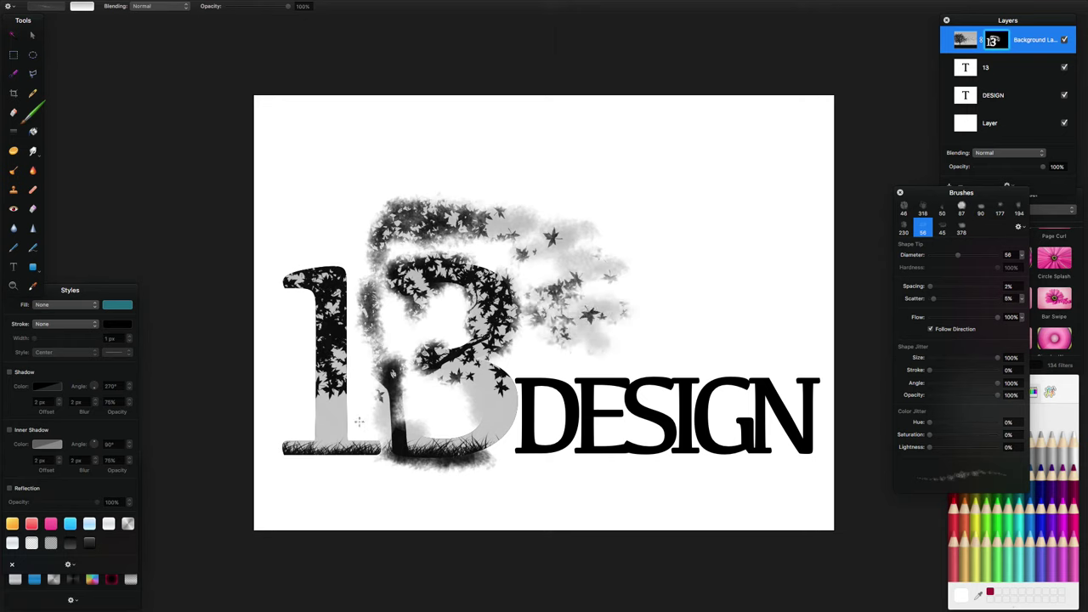
- Paint the mask around the 1 to reveal grass at its base, the surrounding foliage, and leaves drifting toward the canvas's right edge
drag(359, 422, 340, 344)
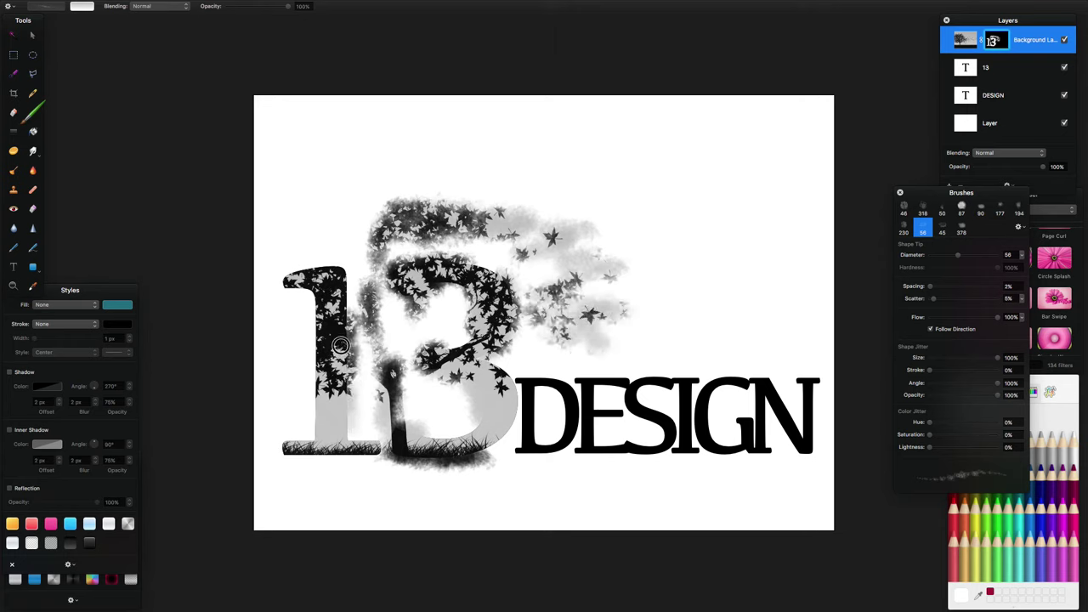
mouse_move(351, 404)
mouse_down()
mouse_move(348, 441)
mouse_move(381, 439)
mouse_move(378, 463)
mouse_move(280, 456)
mouse_move(369, 454)
mouse_move(315, 451)
mouse_up()
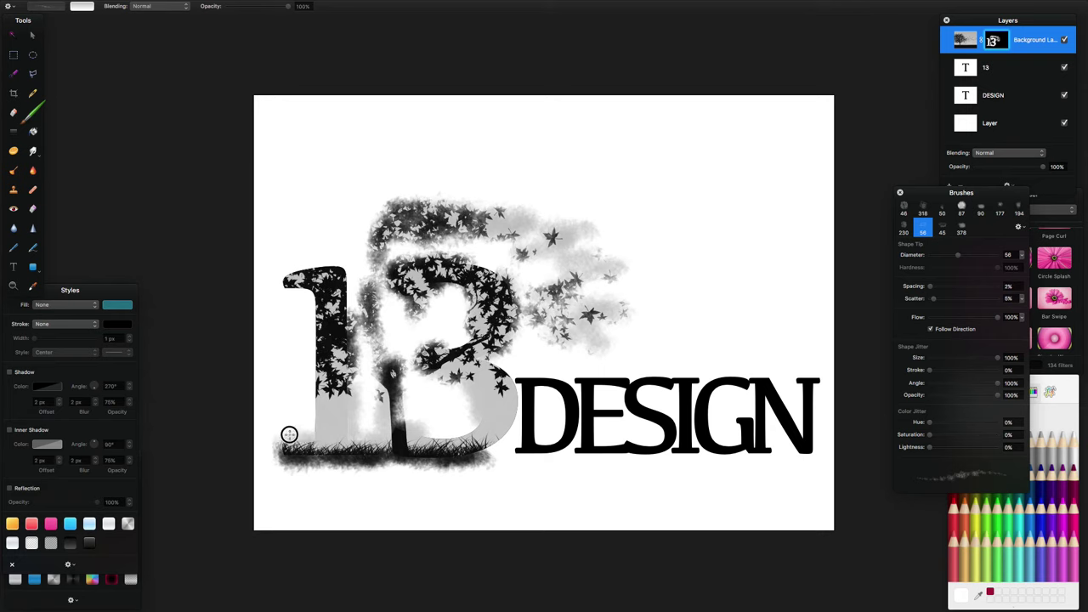
mouse_move(279, 452)
mouse_down()
mouse_move(259, 477)
mouse_move(282, 457)
mouse_move(325, 461)
mouse_move(254, 462)
mouse_move(335, 474)
mouse_up()
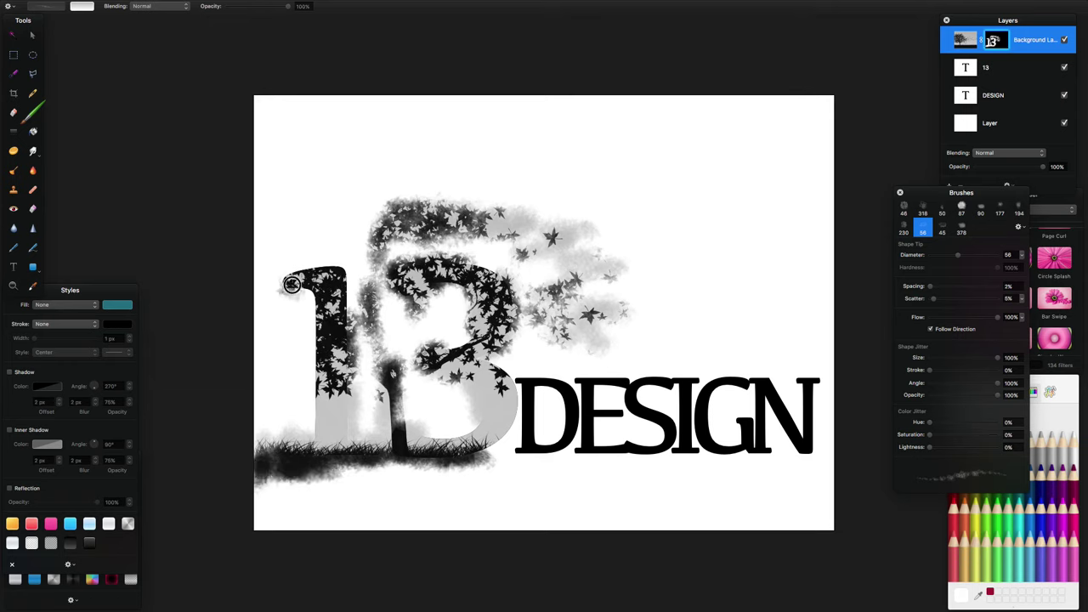
mouse_move(283, 282)
mouse_down()
mouse_move(399, 205)
mouse_move(342, 211)
mouse_move(302, 242)
mouse_move(309, 255)
mouse_move(330, 219)
mouse_move(307, 229)
mouse_move(340, 218)
mouse_move(324, 245)
mouse_move(354, 230)
mouse_move(358, 277)
mouse_move(358, 255)
mouse_move(335, 242)
mouse_move(349, 188)
mouse_move(293, 214)
mouse_move(306, 179)
mouse_move(271, 202)
mouse_move(301, 151)
mouse_move(298, 137)
mouse_move(259, 138)
mouse_move(272, 118)
mouse_move(322, 143)
mouse_move(336, 179)
mouse_move(373, 174)
mouse_move(376, 189)
mouse_move(475, 180)
mouse_move(459, 193)
mouse_move(504, 196)
mouse_move(521, 224)
mouse_move(566, 222)
mouse_move(557, 235)
mouse_move(619, 297)
mouse_move(645, 290)
mouse_move(656, 305)
mouse_move(711, 315)
mouse_move(815, 307)
mouse_up()
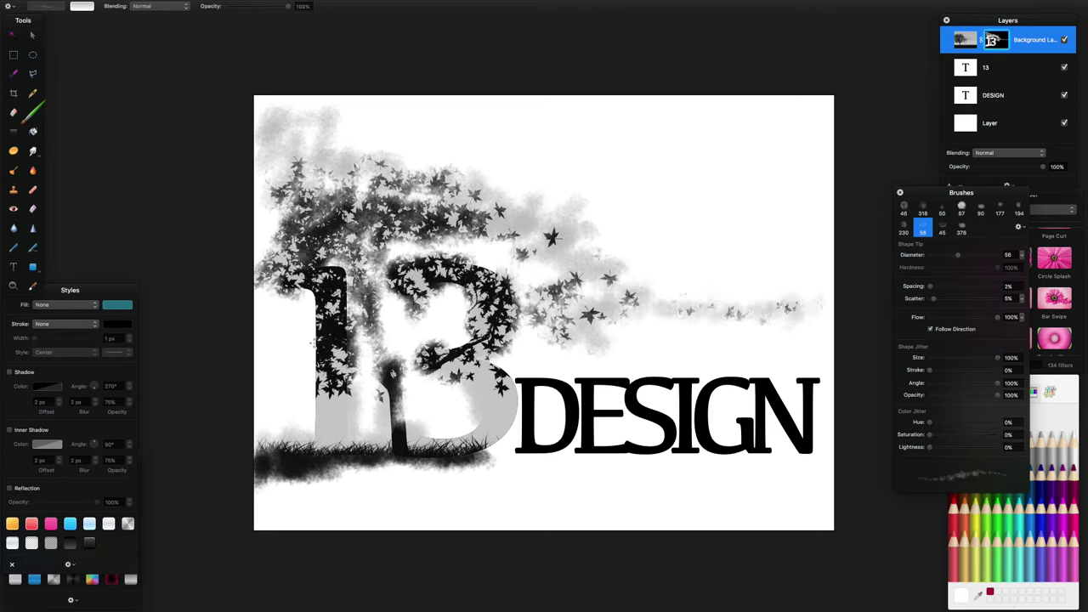
mouse_move(308, 293)
mouse_down()
mouse_move(309, 372)
mouse_move(320, 332)
mouse_move(302, 427)
mouse_up()
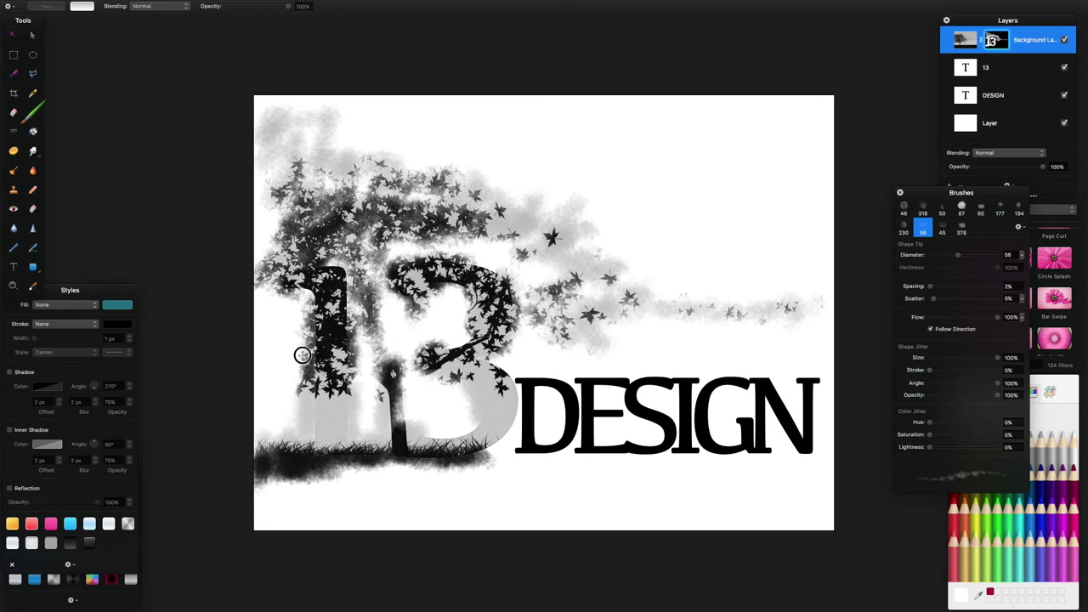
drag(301, 355, 238, 413)
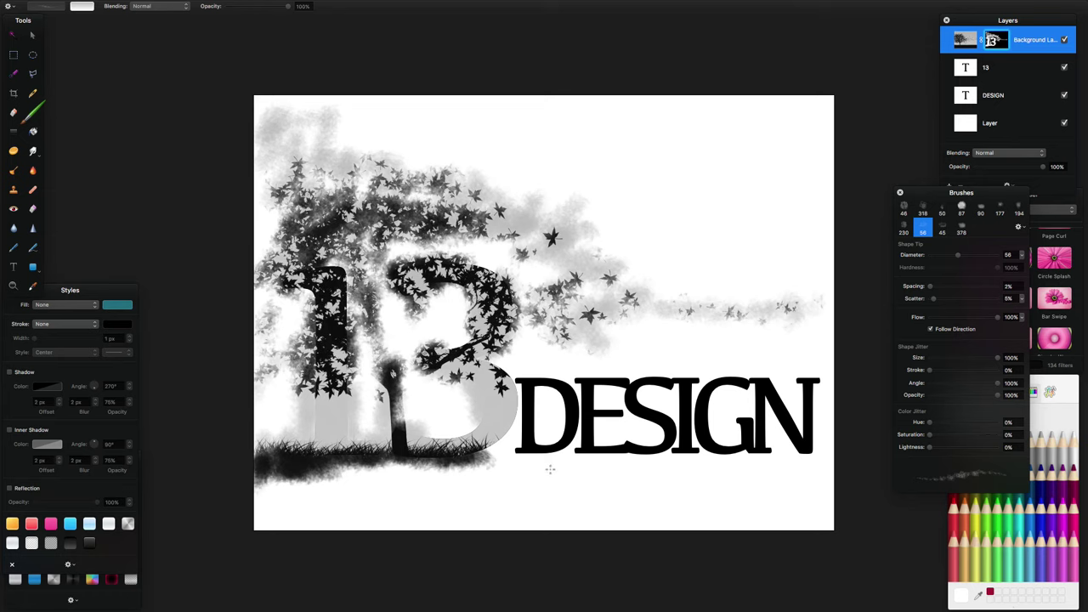
- Reveal grassy ground across the bottom of the canvas, filling its remaining area with the Smoke brush of diameter 318 reduced to 87
mouse_move(500, 459)
mouse_down()
mouse_move(529, 451)
mouse_move(508, 449)
mouse_move(516, 440)
mouse_move(491, 452)
mouse_move(506, 437)
mouse_move(584, 454)
mouse_move(638, 442)
mouse_move(631, 449)
mouse_move(685, 453)
mouse_move(821, 446)
mouse_move(825, 492)
mouse_move(825, 445)
mouse_move(830, 519)
mouse_move(826, 466)
mouse_move(748, 461)
mouse_move(806, 455)
mouse_move(346, 465)
mouse_move(815, 464)
mouse_up()
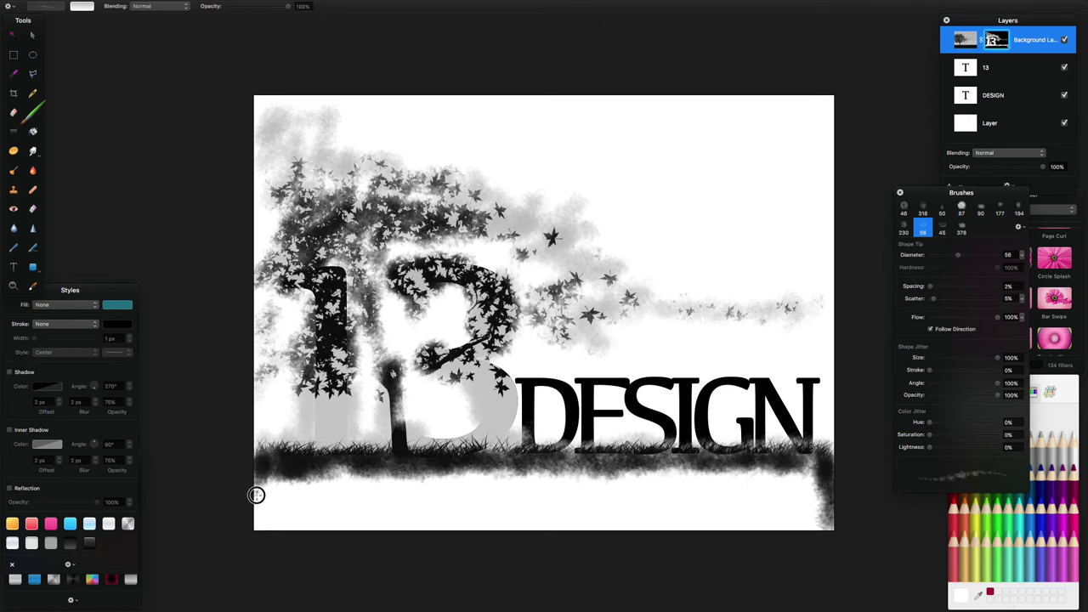
drag(256, 495, 254, 522)
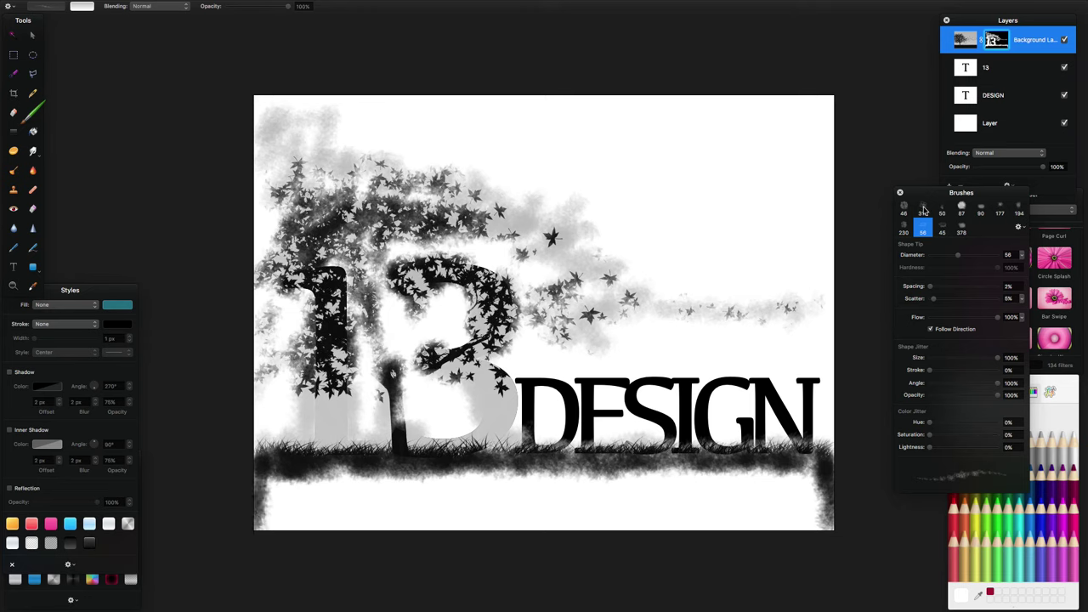
click(922, 209)
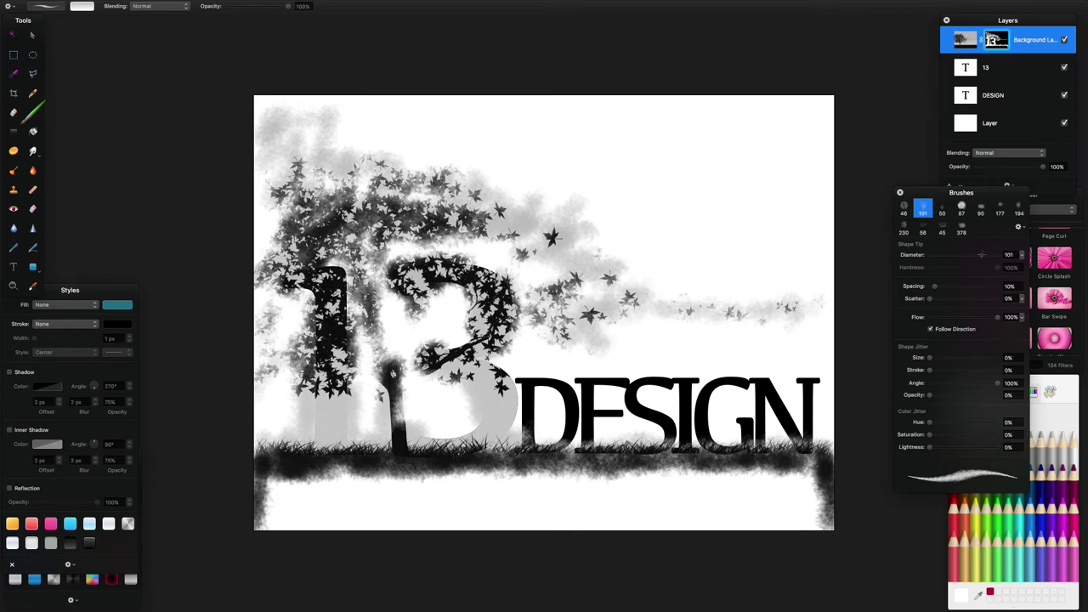
click(678, 510)
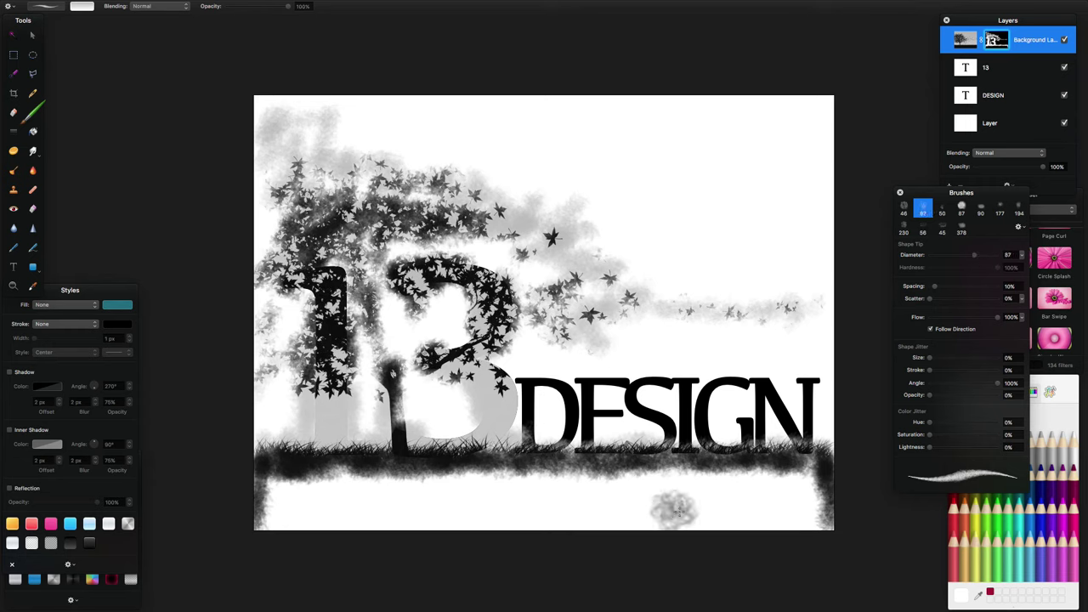
mouse_move(682, 511)
mouse_down()
mouse_move(812, 515)
mouse_move(817, 482)
mouse_move(788, 478)
mouse_move(801, 473)
mouse_move(719, 481)
mouse_move(796, 483)
mouse_move(767, 494)
mouse_move(828, 523)
mouse_move(657, 514)
mouse_move(709, 475)
mouse_move(455, 460)
mouse_move(292, 467)
mouse_move(277, 472)
mouse_move(266, 517)
mouse_move(307, 523)
mouse_move(284, 530)
mouse_move(677, 539)
mouse_move(538, 515)
mouse_move(642, 504)
mouse_move(544, 504)
mouse_move(653, 508)
mouse_move(578, 489)
mouse_move(801, 491)
mouse_move(728, 483)
mouse_move(822, 465)
mouse_move(788, 507)
mouse_move(308, 496)
mouse_move(276, 500)
mouse_move(259, 531)
mouse_move(254, 476)
mouse_move(250, 522)
mouse_move(282, 484)
mouse_move(508, 485)
mouse_move(358, 480)
mouse_move(286, 518)
mouse_move(684, 527)
mouse_up()
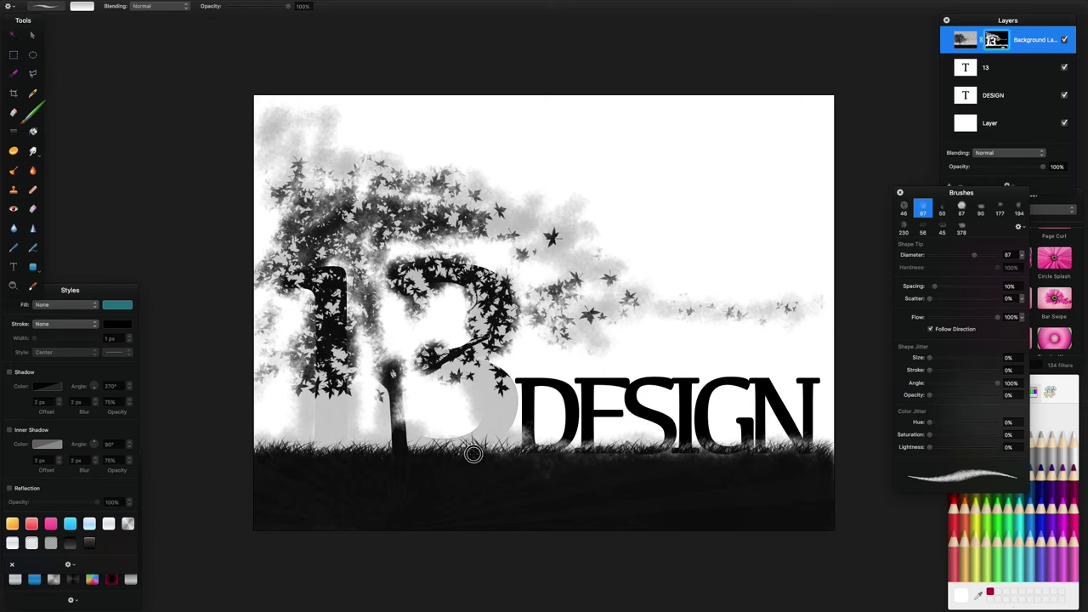
drag(555, 451, 815, 451)
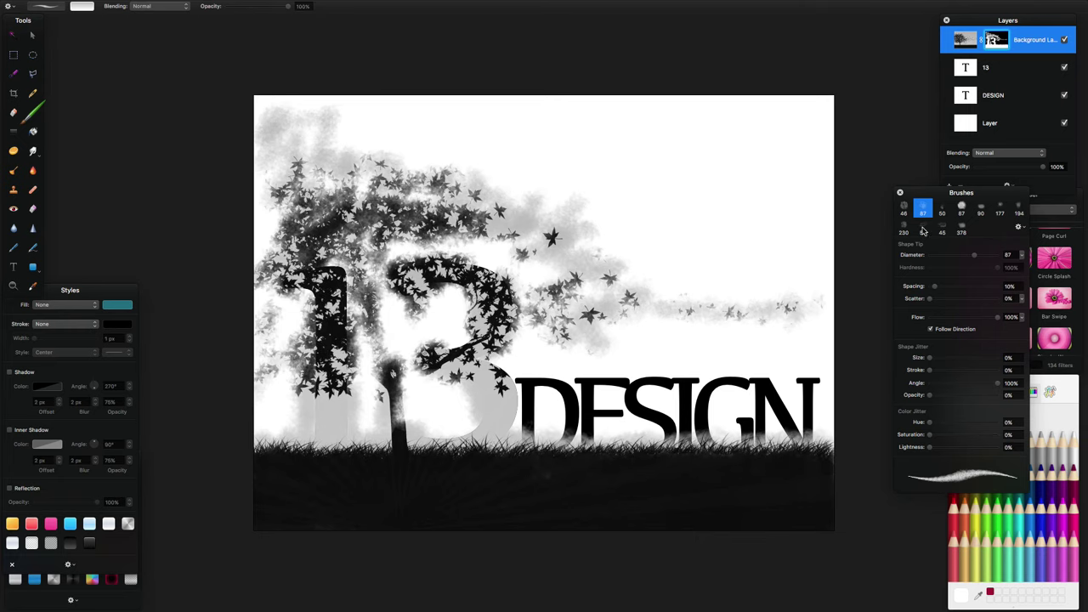
- Brush the mask over the tops, right end and middle of the DESIGN letters with the Smoke brush of diameter 56
click(923, 228)
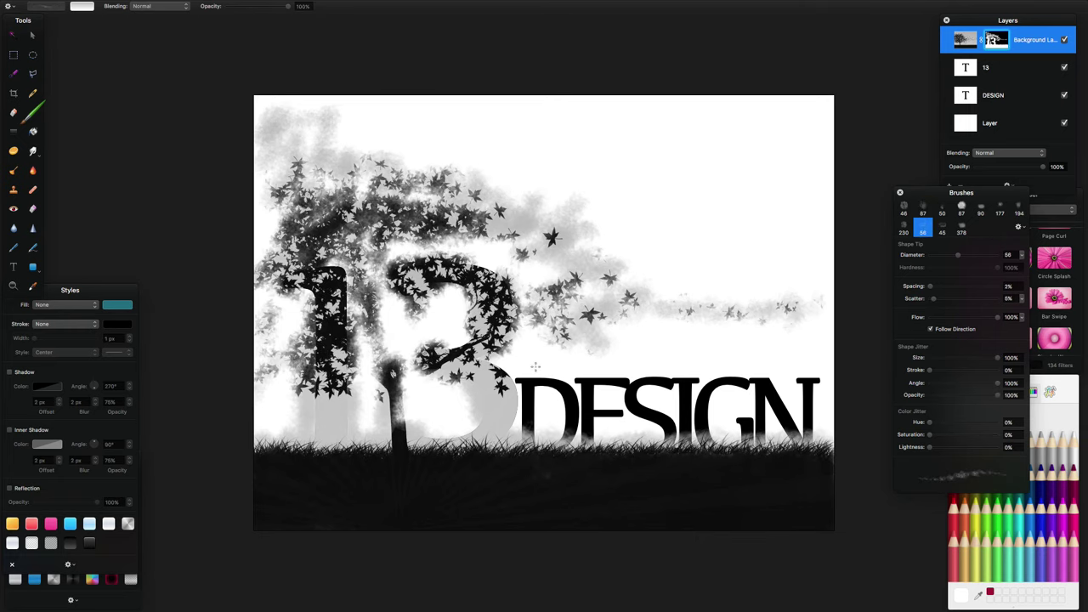
drag(529, 374, 595, 377)
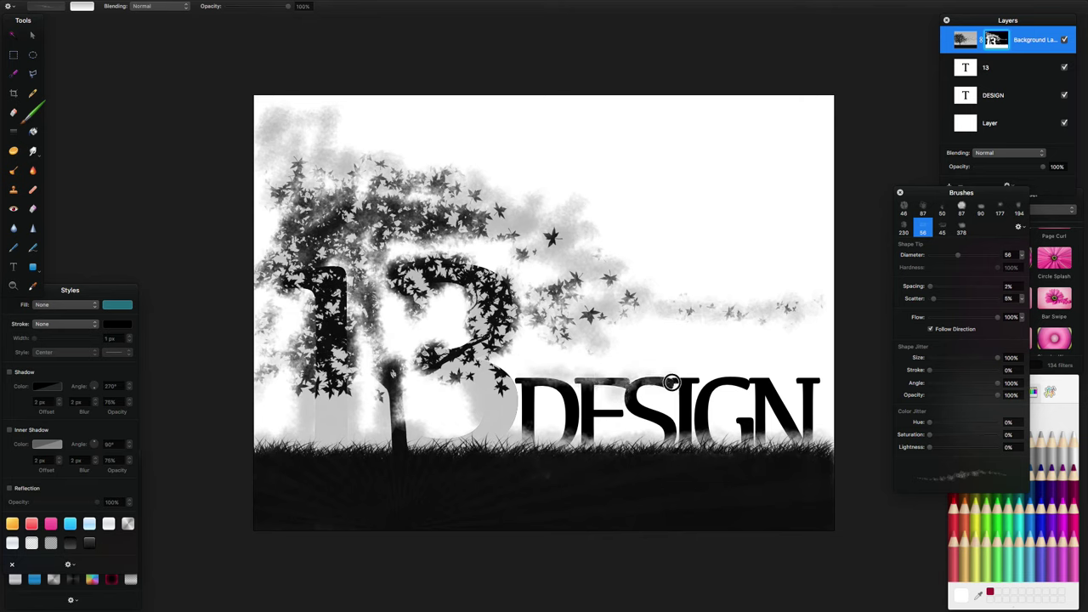
drag(672, 383, 742, 372)
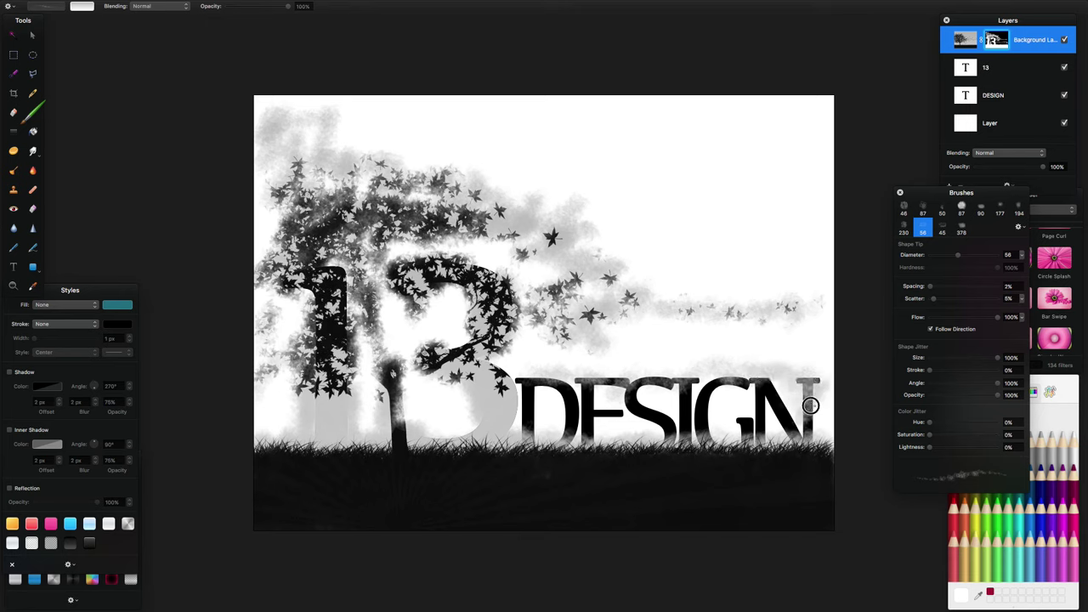
mouse_move(823, 413)
mouse_down()
mouse_move(803, 425)
mouse_move(784, 413)
mouse_move(796, 419)
mouse_up()
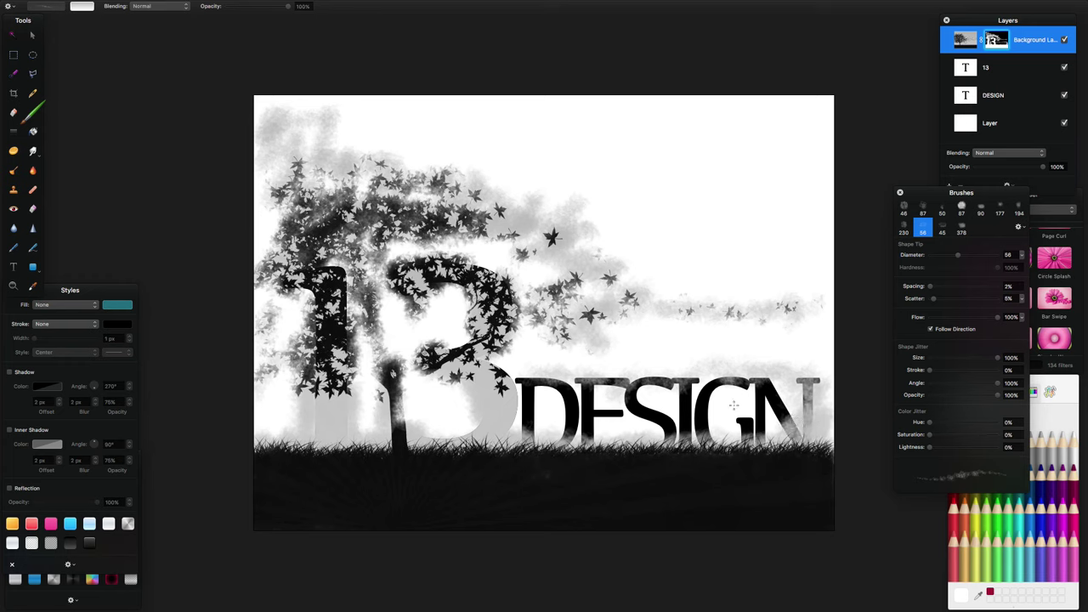
mouse_move(680, 405)
mouse_down()
mouse_move(706, 419)
mouse_move(672, 436)
mouse_move(573, 408)
mouse_move(595, 429)
mouse_move(580, 425)
mouse_up()
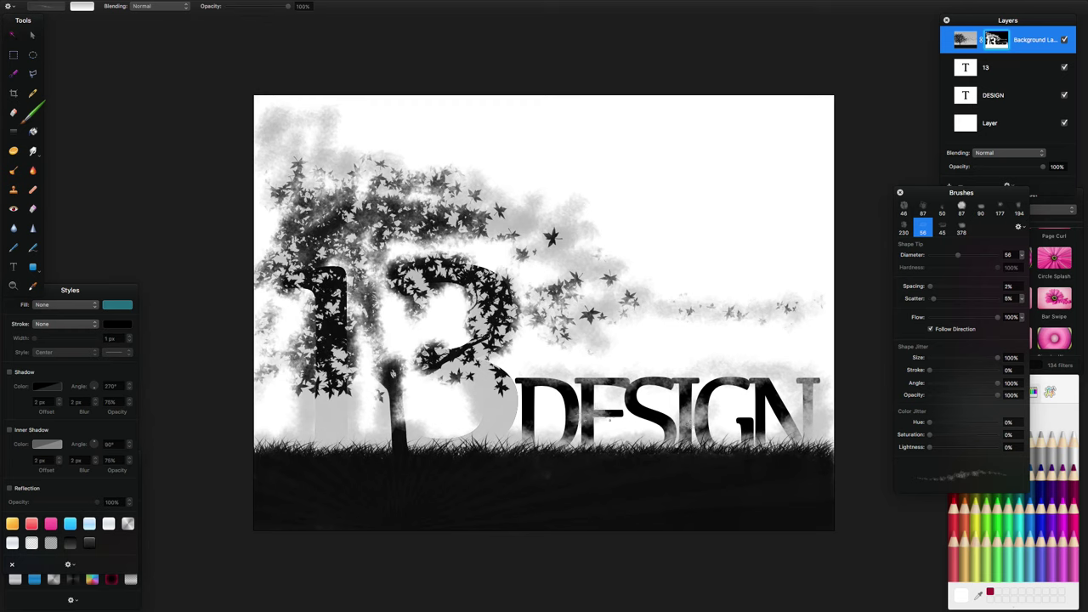
- Paint diagonal Smoke strokes on the mask across the sky, revealing grey streaks and flying leaves above DESIGN
drag(556, 170, 663, 87)
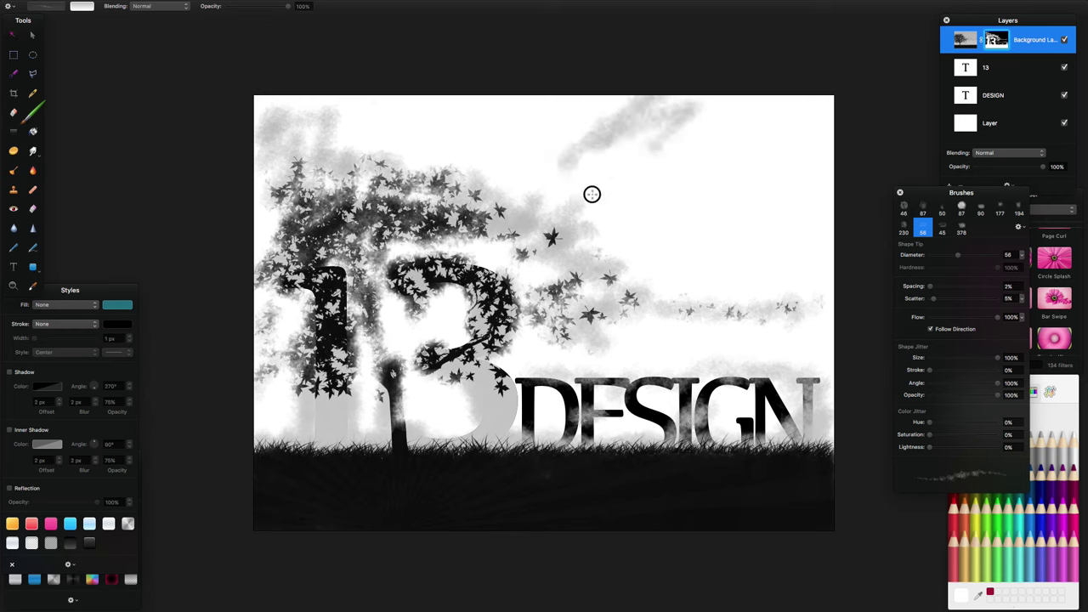
drag(590, 192, 769, 102)
drag(611, 212, 686, 178)
mouse_move(663, 242)
mouse_down()
mouse_move(717, 229)
mouse_move(809, 241)
mouse_move(816, 284)
mouse_up()
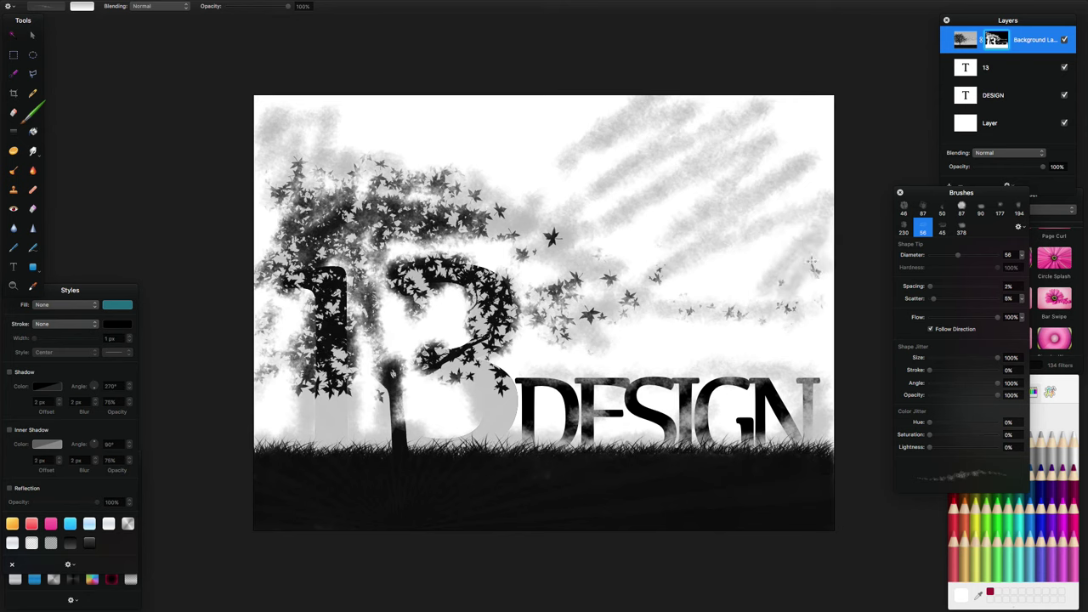
mouse_move(572, 166)
mouse_down()
mouse_move(400, 134)
mouse_move(409, 127)
mouse_move(354, 132)
mouse_move(372, 95)
mouse_move(573, 86)
mouse_move(608, 120)
mouse_move(516, 182)
mouse_move(775, 132)
mouse_move(812, 114)
mouse_move(706, 298)
mouse_up()
mouse_move(621, 335)
mouse_down()
mouse_move(638, 322)
mouse_move(735, 309)
mouse_move(680, 330)
mouse_move(641, 364)
mouse_move(780, 329)
mouse_move(750, 354)
mouse_move(812, 351)
mouse_up()
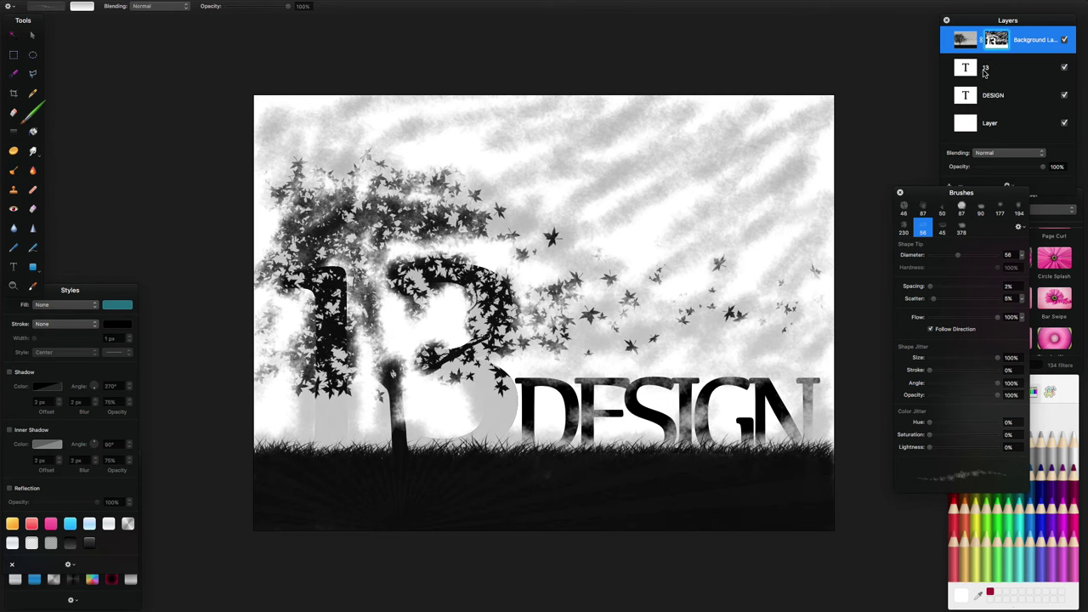
- Hide and reshow Background Layer to compare, and paint more of the flying leaves right of the tree into its mask
click(1065, 41)
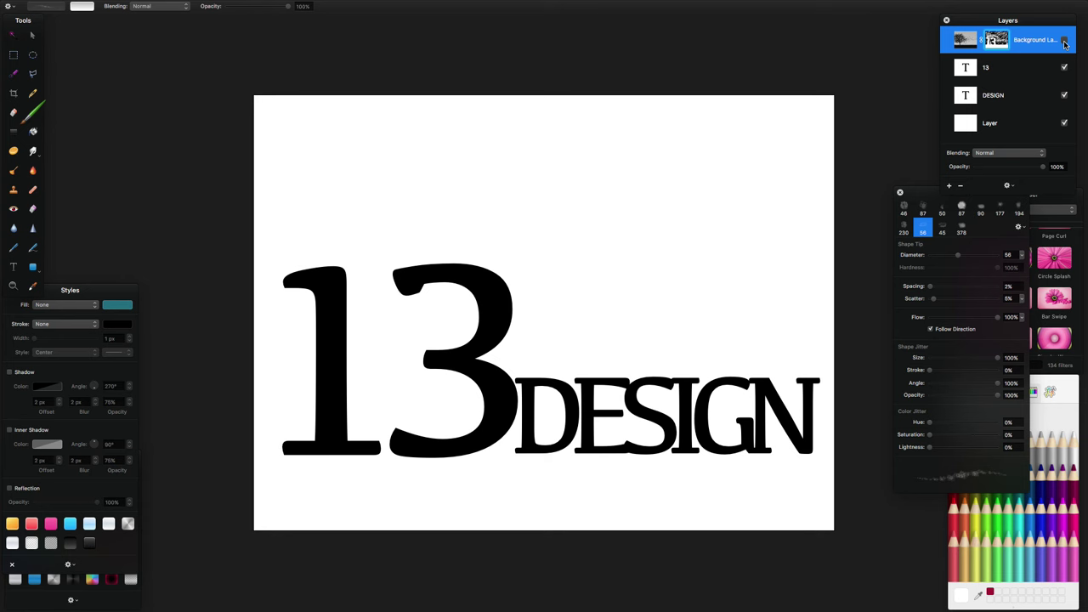
click(1065, 41)
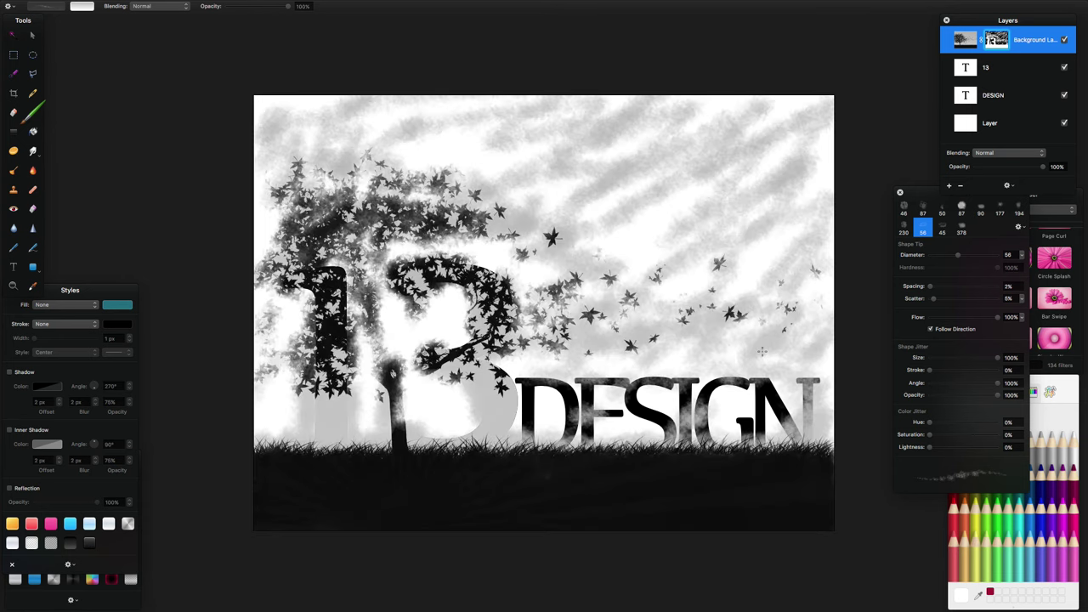
mouse_move(656, 279)
mouse_down()
mouse_move(638, 260)
mouse_move(636, 227)
mouse_up()
mouse_move(586, 274)
mouse_down()
mouse_move(613, 194)
mouse_move(520, 209)
mouse_move(491, 230)
mouse_move(493, 255)
mouse_move(531, 269)
mouse_move(693, 263)
mouse_move(662, 292)
mouse_move(712, 277)
mouse_move(706, 283)
mouse_move(785, 241)
mouse_move(780, 252)
mouse_move(808, 284)
mouse_move(830, 285)
mouse_move(825, 314)
mouse_move(777, 317)
mouse_move(761, 300)
mouse_move(722, 294)
mouse_up()
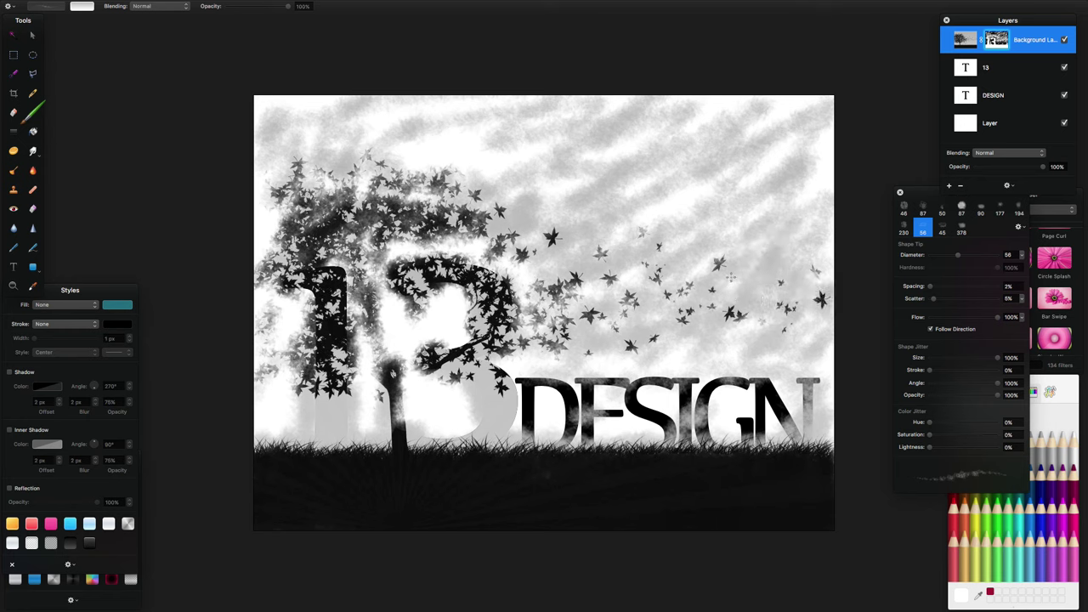